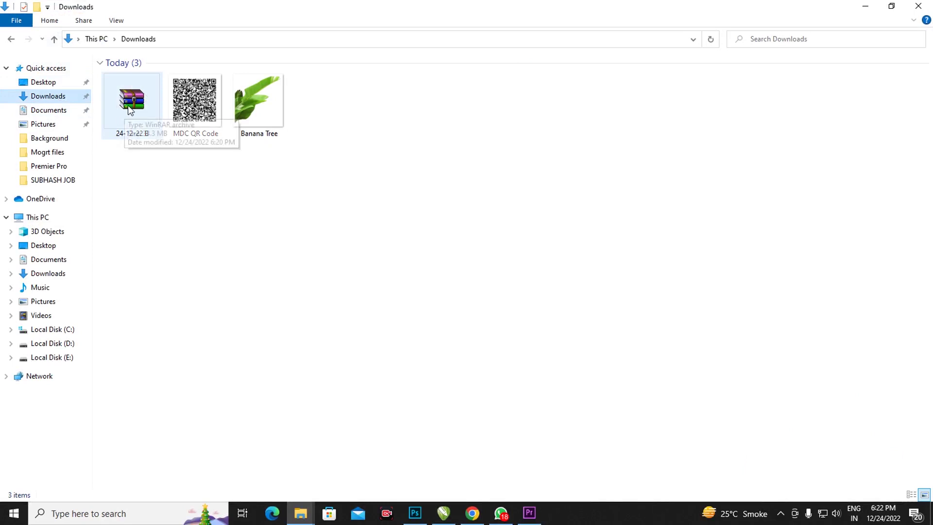
# Step: Extract the 24-12-22 B archive into the current folder, entering the archive password
pyautogui.click(127, 105)
pyautogui.rightClick(127, 105)
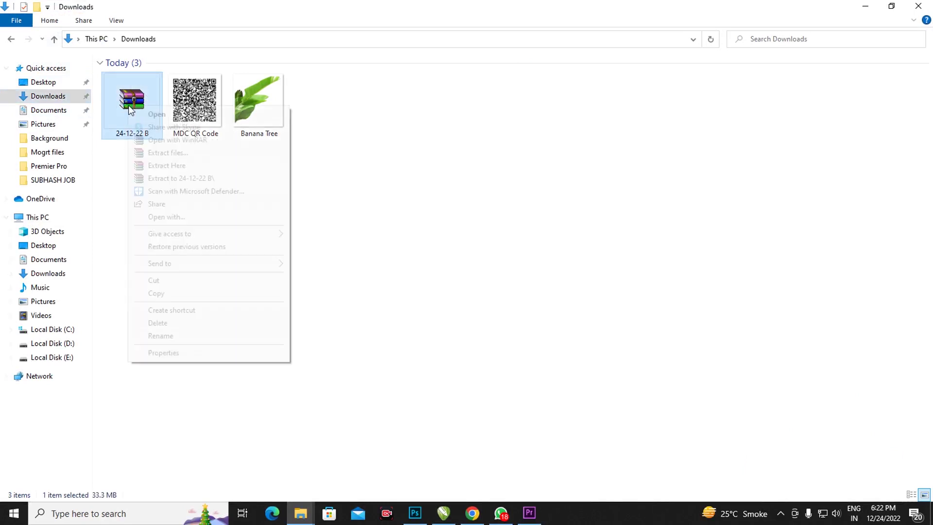
pyautogui.click(167, 165)
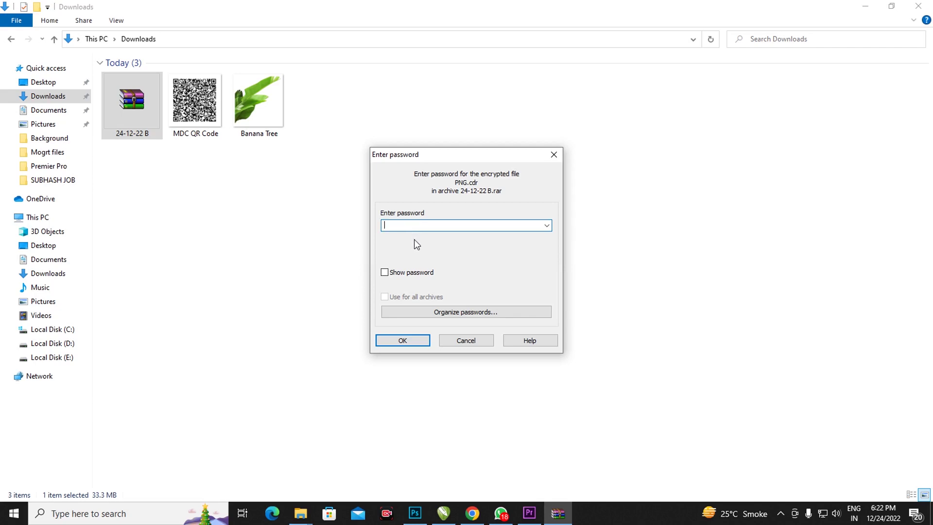
pyautogui.write('•••')
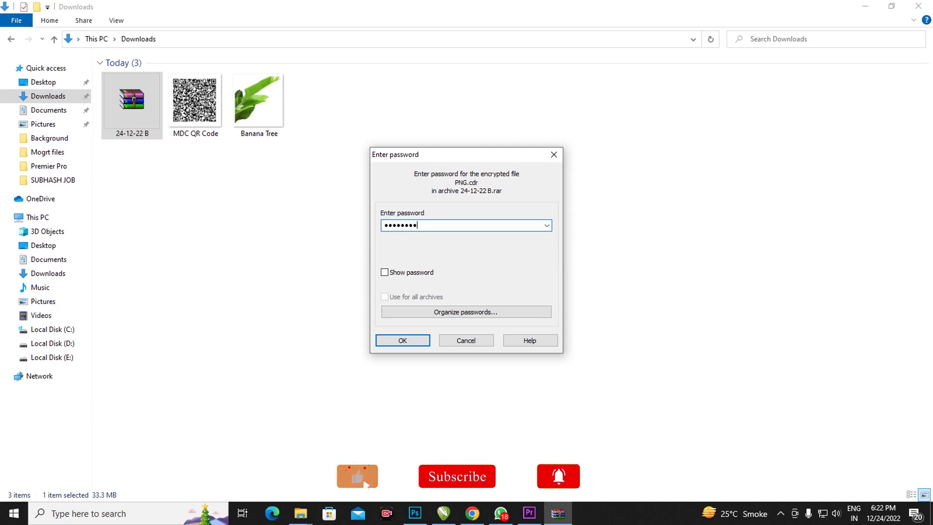
pyautogui.click(393, 341)
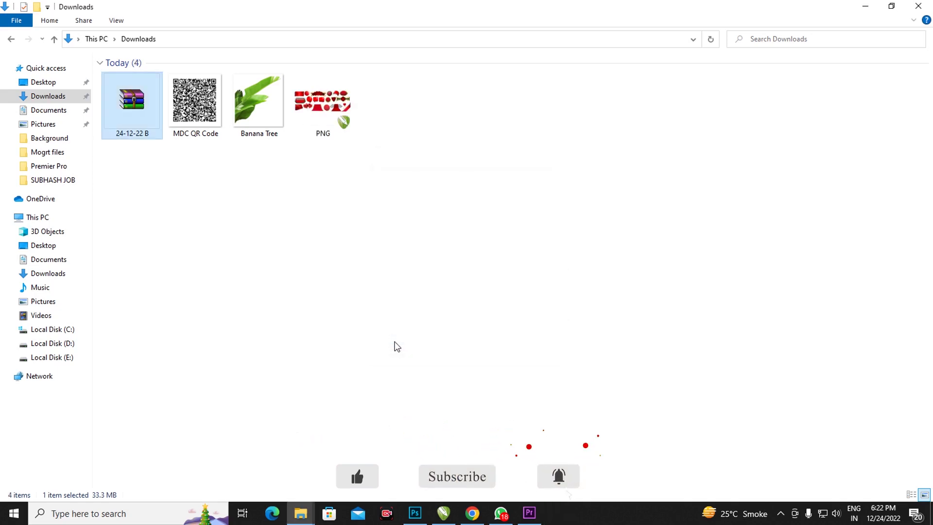
# Step: Open the extracted PNG file in CorelDRAW
pyautogui.click(313, 119)
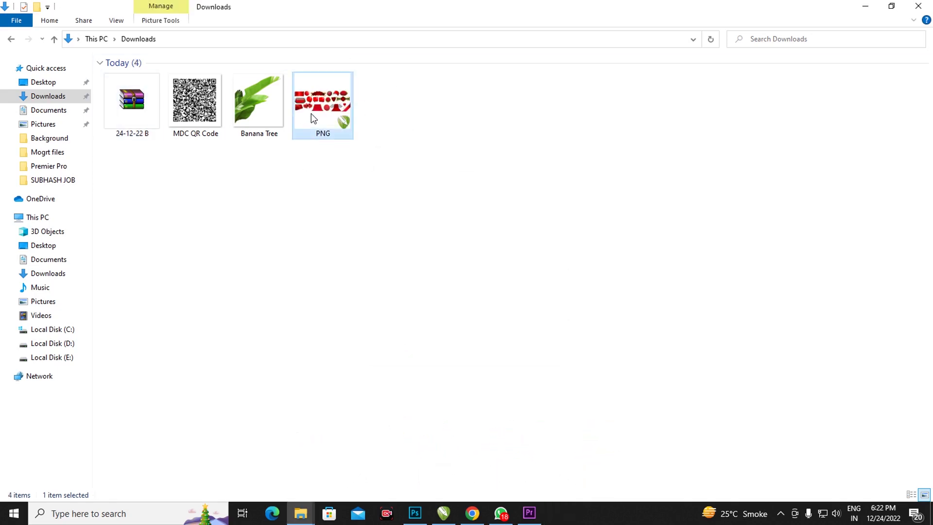
pyautogui.moveTo(316, 119); pyautogui.dragTo(334, 313)
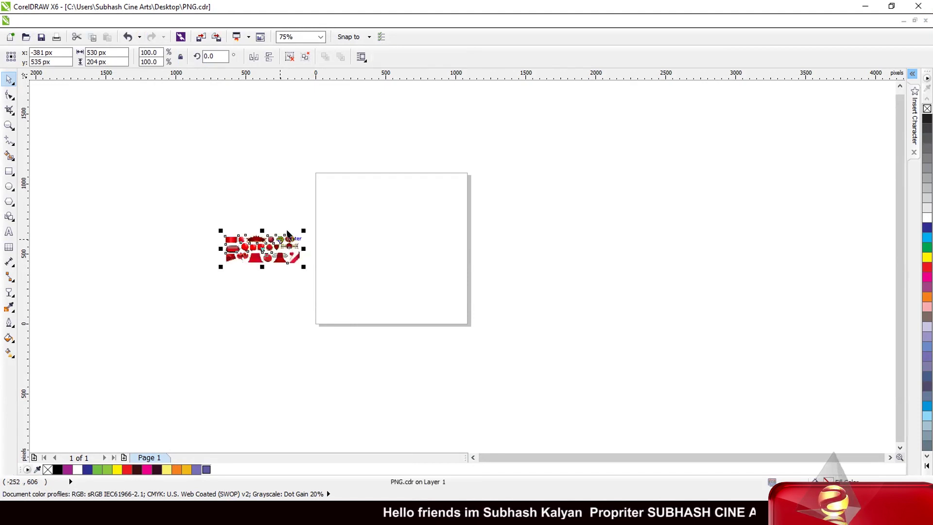
# Step: Enlarge the set of red graphics beside the page proportionally to about 1,212 × 467 px and deselect it
pyautogui.scroll(-3, 380, 212)
pyautogui.scroll(3, 334, 225)
pyautogui.scroll(2, 413, 202)
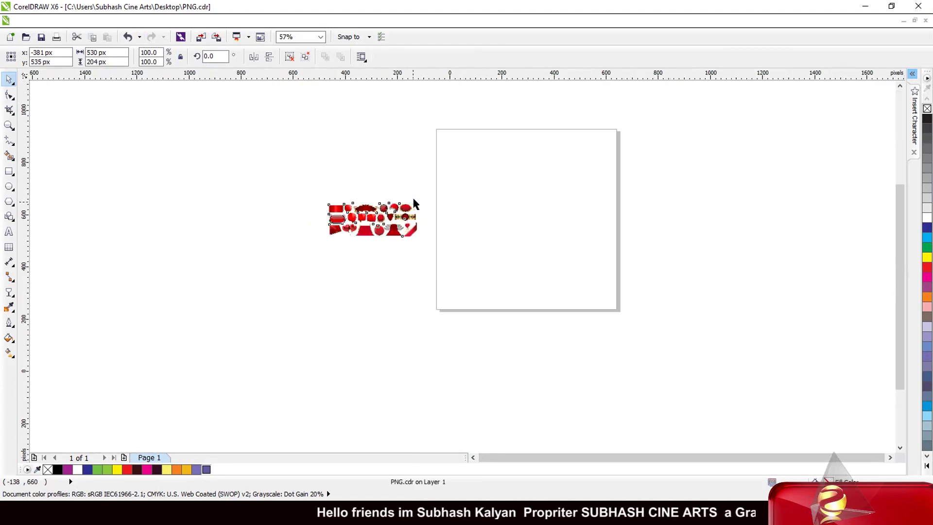
pyautogui.scroll(2, 414, 202)
pyautogui.moveTo(279, 263); pyautogui.dragTo(127, 321)
pyautogui.moveTo(201, 312); pyautogui.dragTo(187, 303)
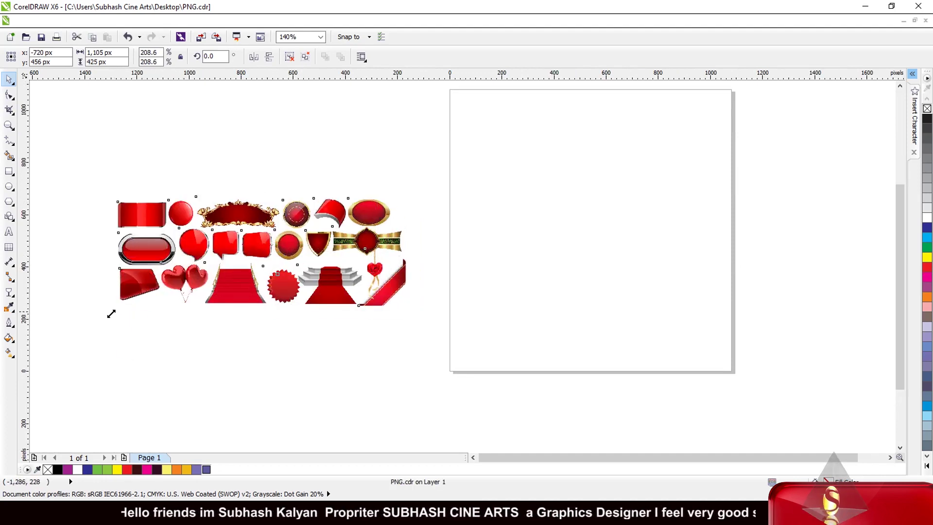
pyautogui.moveTo(115, 312); pyautogui.dragTo(88, 323)
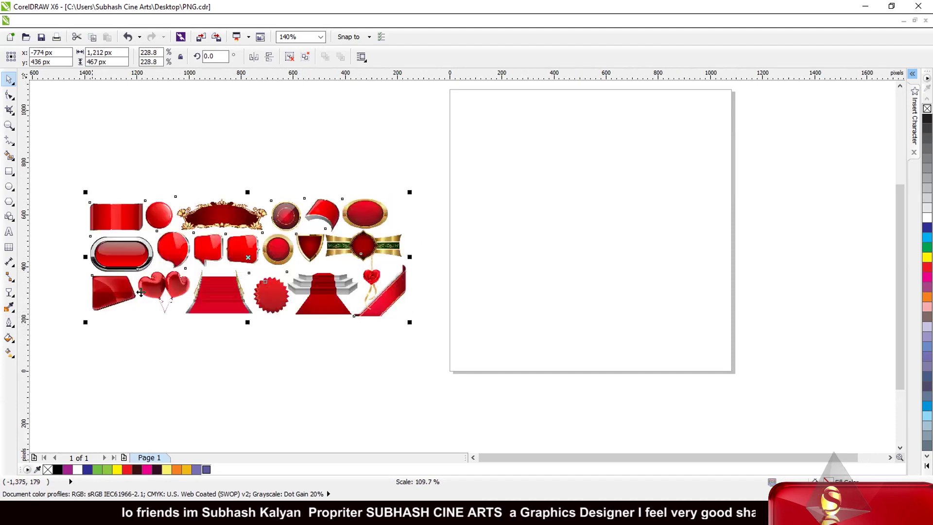
pyautogui.click(288, 115)
# Step: Move the red rectangular banner from the set onto the page and enlarge it to about 2,029 × 1,057 px
pyautogui.scroll(-3, 242, 187)
pyautogui.scroll(-3, 315, 142)
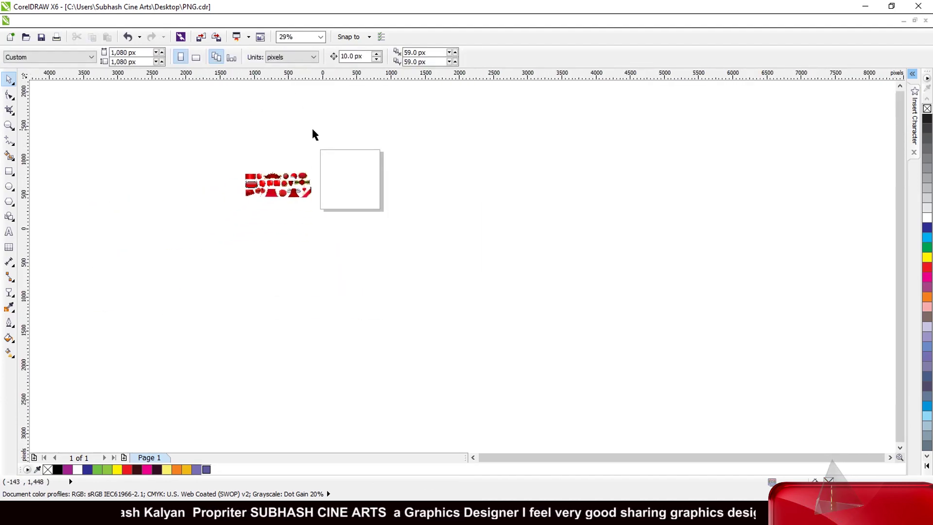
pyautogui.scroll(4, 312, 133)
pyautogui.moveTo(124, 272); pyautogui.dragTo(548, 350)
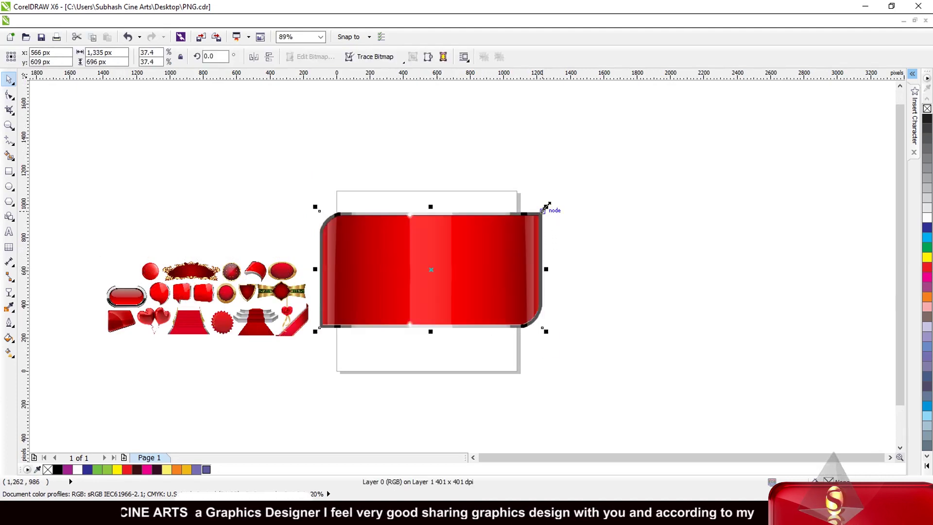
pyautogui.moveTo(547, 205); pyautogui.dragTo(661, 150)
pyautogui.scroll(-2, 485, 229)
pyautogui.scroll(3, 488, 234)
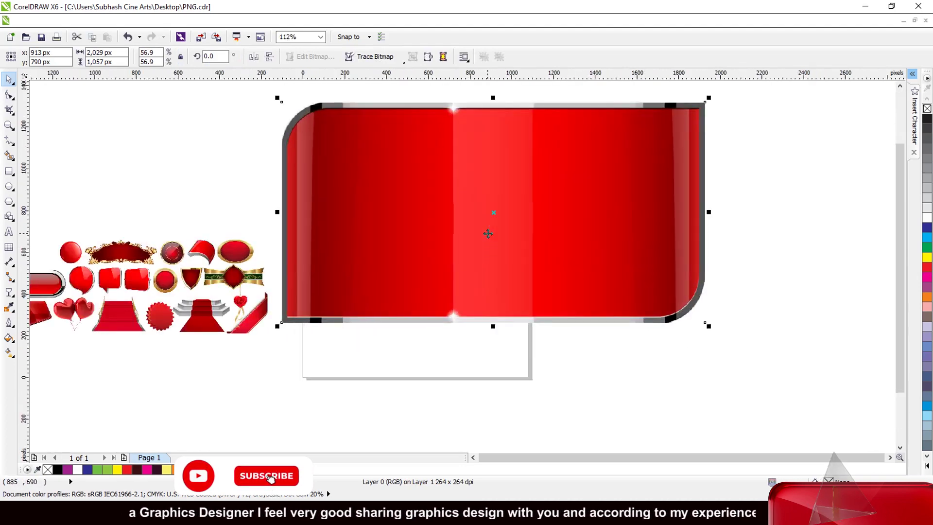
# Step: Reposition the red banner over the page, scale it down to about 1,929 × 1,005 px, and deselect it
pyautogui.scroll(-2, 488, 234)
pyautogui.scroll(3, 484, 221)
pyautogui.moveTo(493, 214); pyautogui.dragTo(536, 241)
pyautogui.scroll(-2, 429, 205)
pyautogui.scroll(-1, 427, 206)
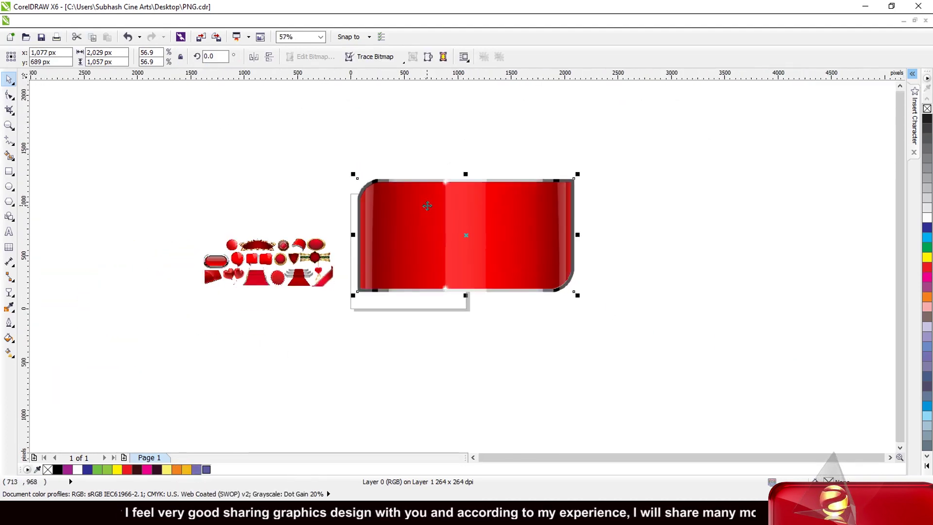
pyautogui.scroll(1, 386, 221)
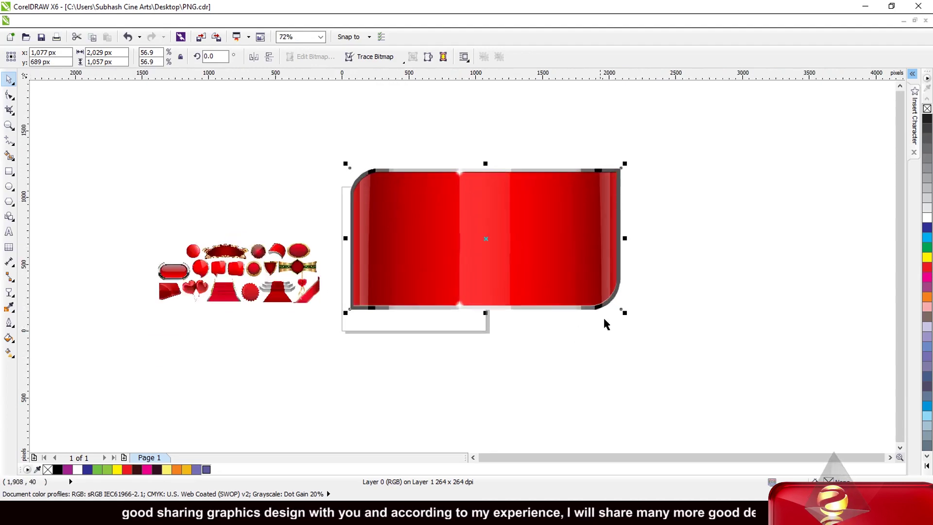
pyautogui.moveTo(624, 311); pyautogui.dragTo(607, 302)
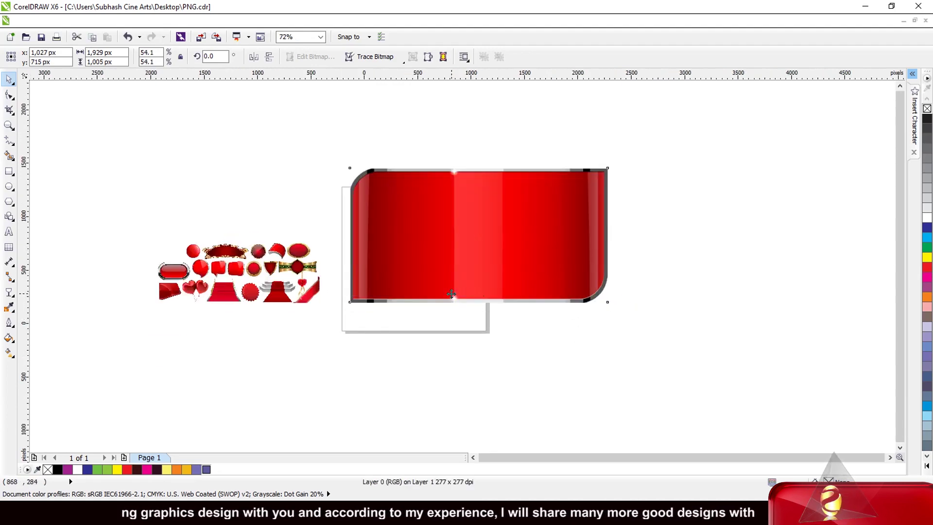
pyautogui.scroll(-1, 452, 294)
pyautogui.scroll(1, 448, 172)
pyautogui.click(129, 200)
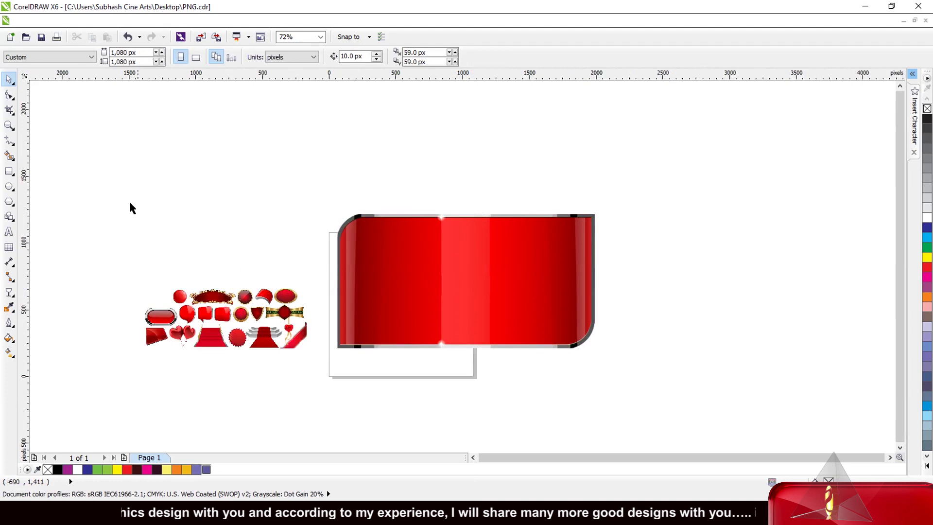
# Step: Add artistic text above the graphics with "SALE" on the first line and "25% Discount" on the second
pyautogui.click(9, 232)
pyautogui.click(266, 164)
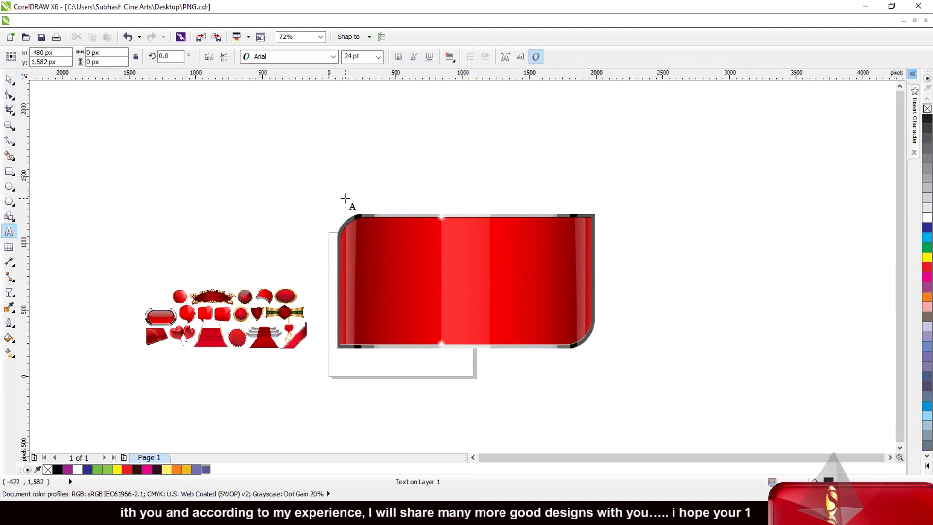
pyautogui.write('SAL')
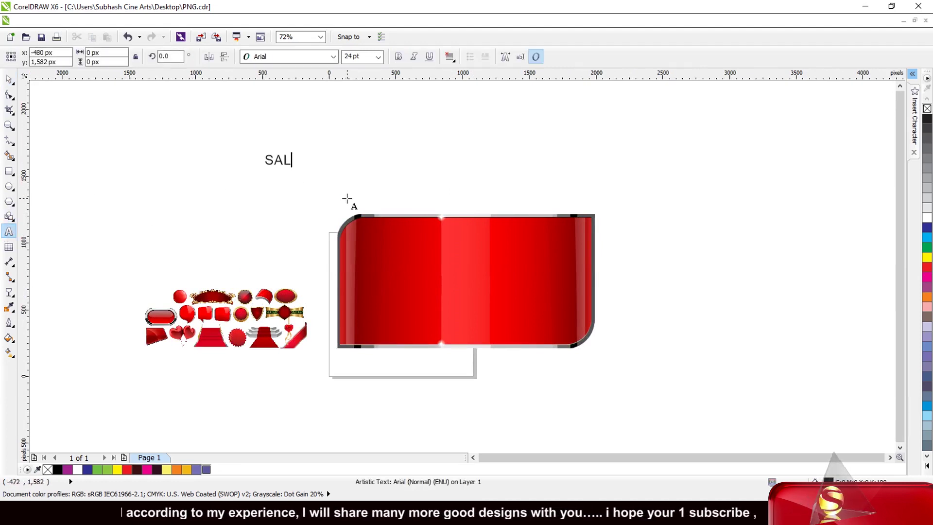
pyautogui.write('E')
pyautogui.press('Escape')
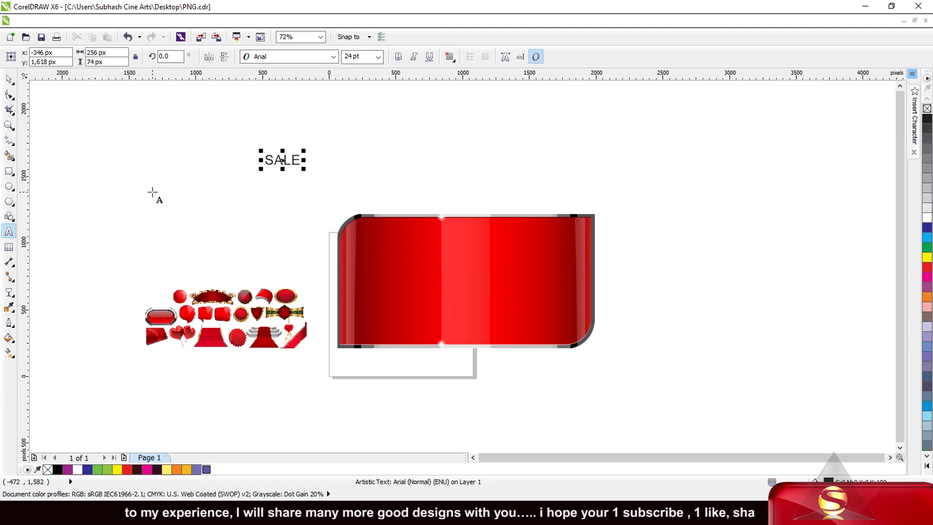
pyautogui.press('Return')
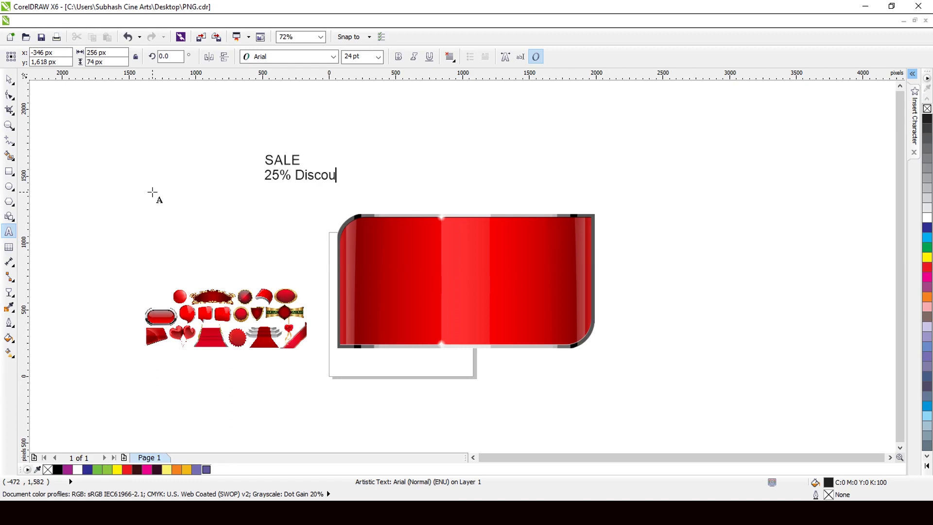
pyautogui.click(9, 79)
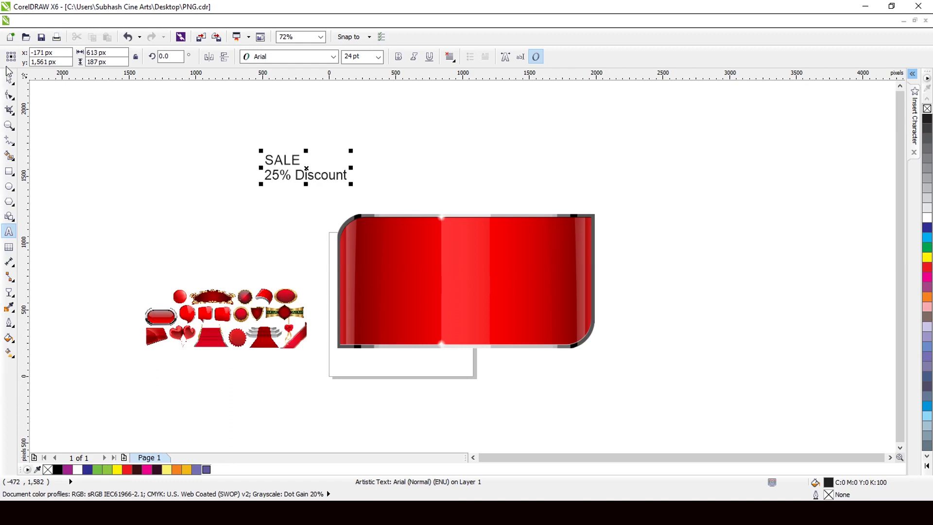
# Step: Set the two-line text's alignment to Center
pyautogui.scroll(-2, 357, 168)
pyautogui.scroll(2, 291, 173)
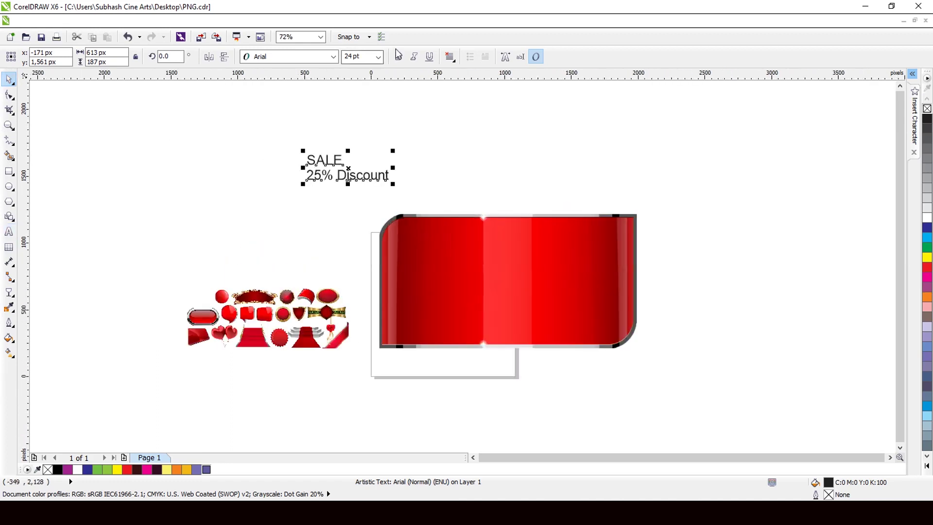
pyautogui.click(450, 57)
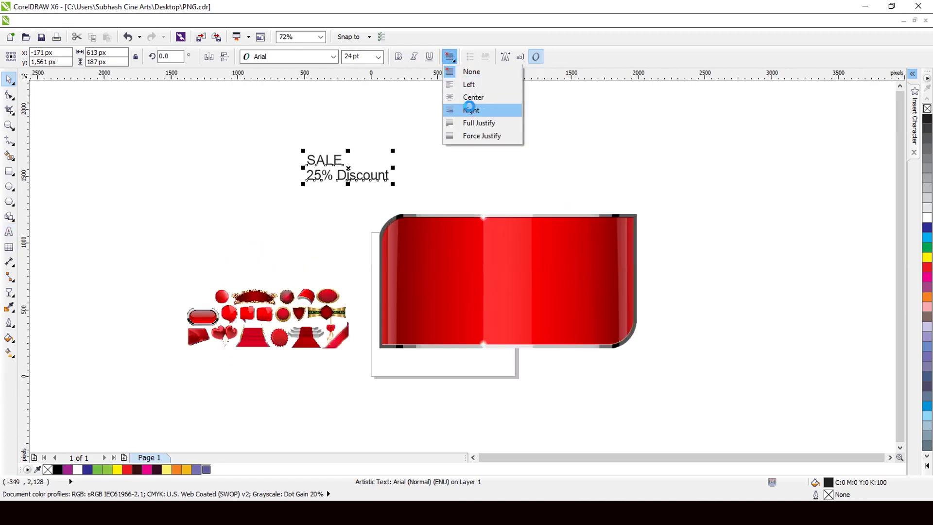
pyautogui.click(469, 99)
pyautogui.scroll(2, 309, 181)
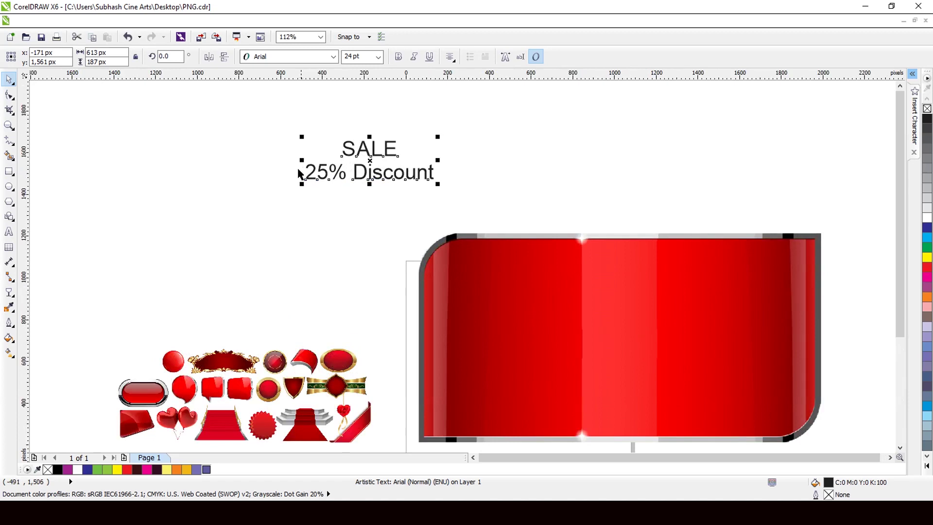
# Step: Move the two-line text onto the red banner, enlarge it to about 1,536 × 469 px, and centre it there
pyautogui.scroll(-2, 301, 178)
pyautogui.moveTo(343, 169); pyautogui.dragTo(516, 281)
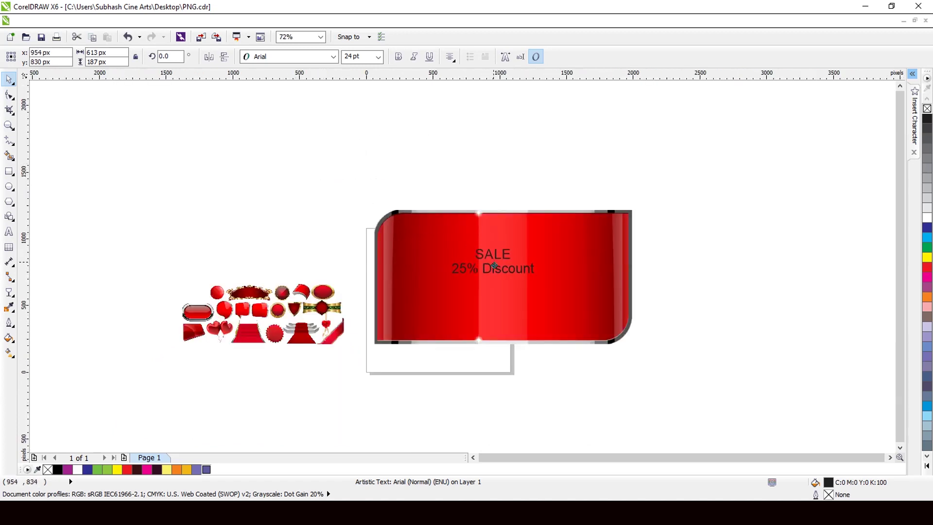
pyautogui.scroll(-3, 380, 246)
pyautogui.scroll(4, 445, 272)
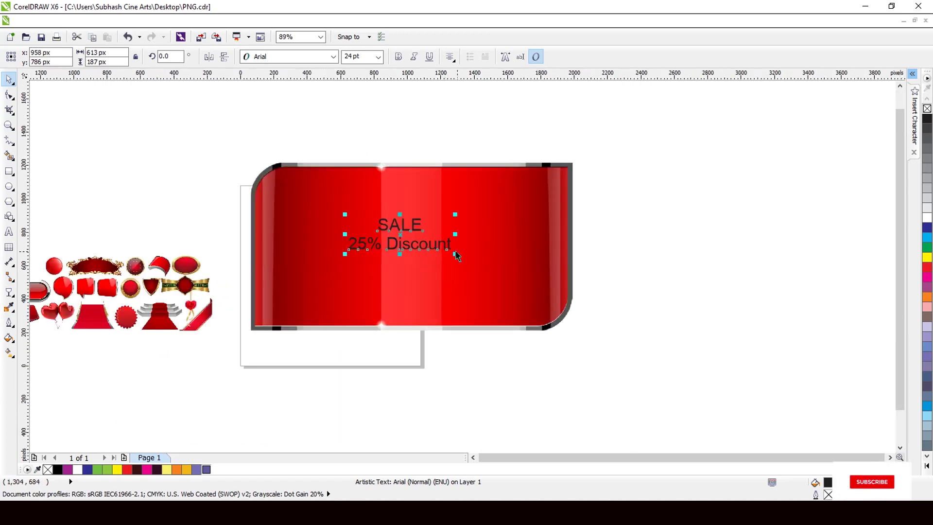
pyautogui.moveTo(455, 253); pyautogui.dragTo(520, 298)
pyautogui.moveTo(519, 195); pyautogui.dragTo(545, 187)
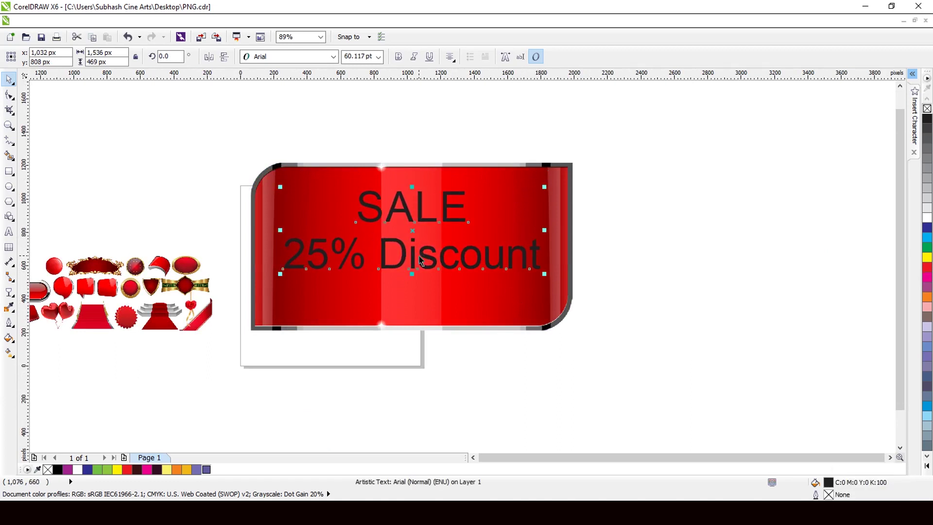
pyautogui.moveTo(415, 255); pyautogui.dragTo(419, 268)
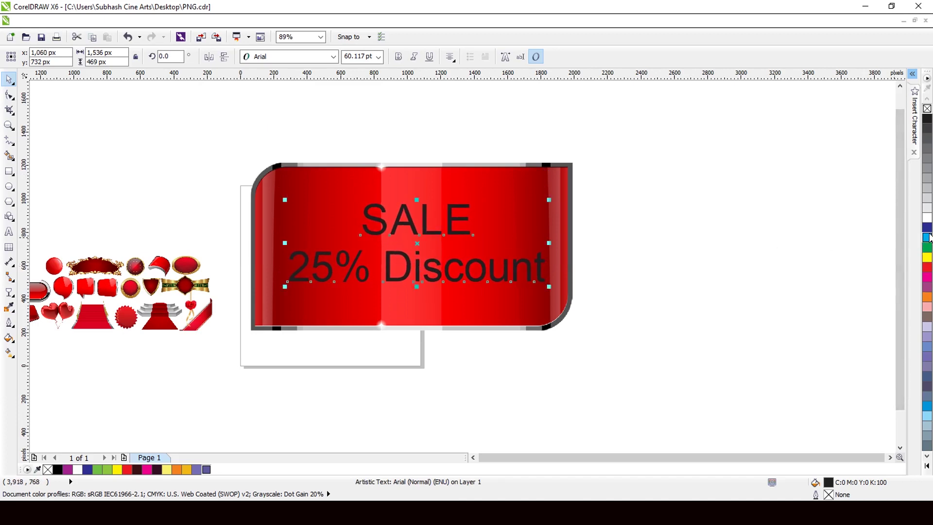
# Step: Fill the banner text with white and break it apart into separate SALE and 25% Discount lines
pyautogui.click(927, 218)
pyautogui.scroll(-1, 460, 224)
pyautogui.scroll(2, 419, 237)
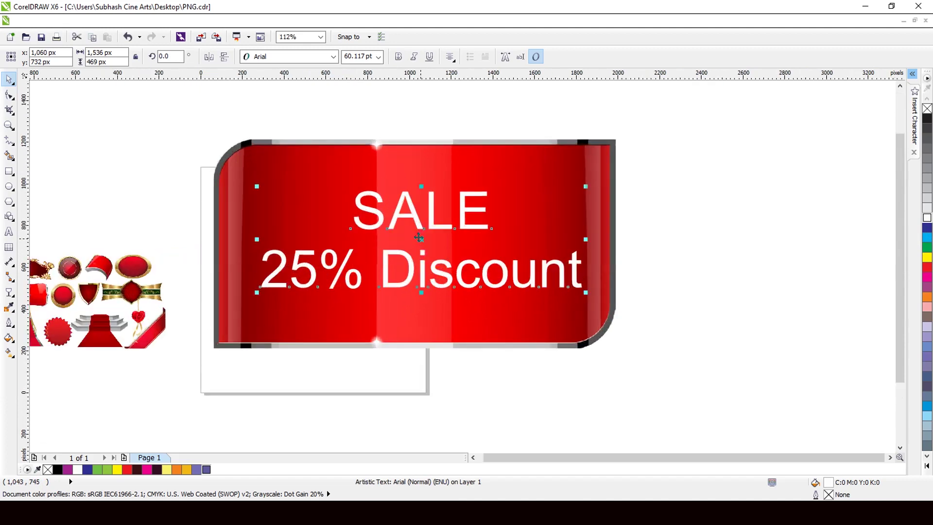
pyautogui.click(419, 237)
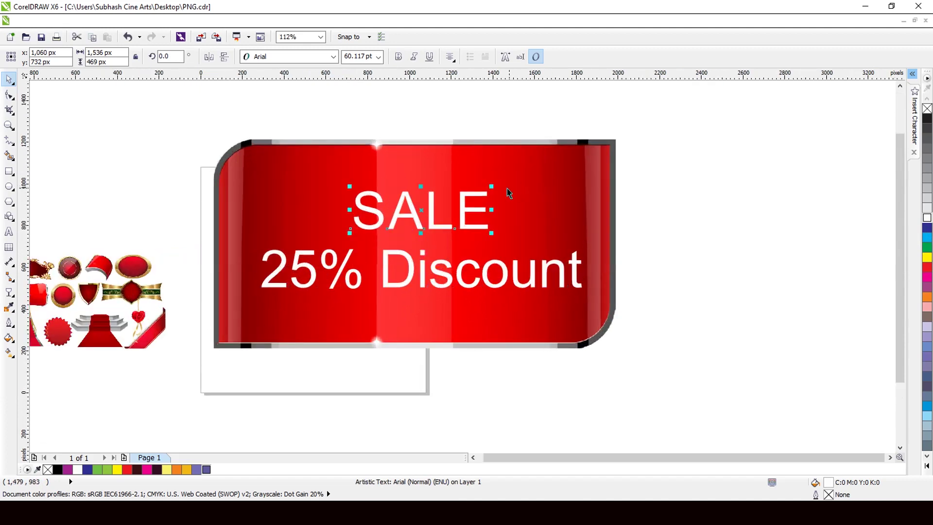
# Step: Enlarge SALE to about 1,243 × 359 px and move the 25% Discount line down beneath it
pyautogui.moveTo(494, 191); pyautogui.dragTo(531, 203)
pyautogui.moveTo(448, 287); pyautogui.dragTo(449, 319)
pyautogui.moveTo(452, 249); pyautogui.dragTo(453, 257)
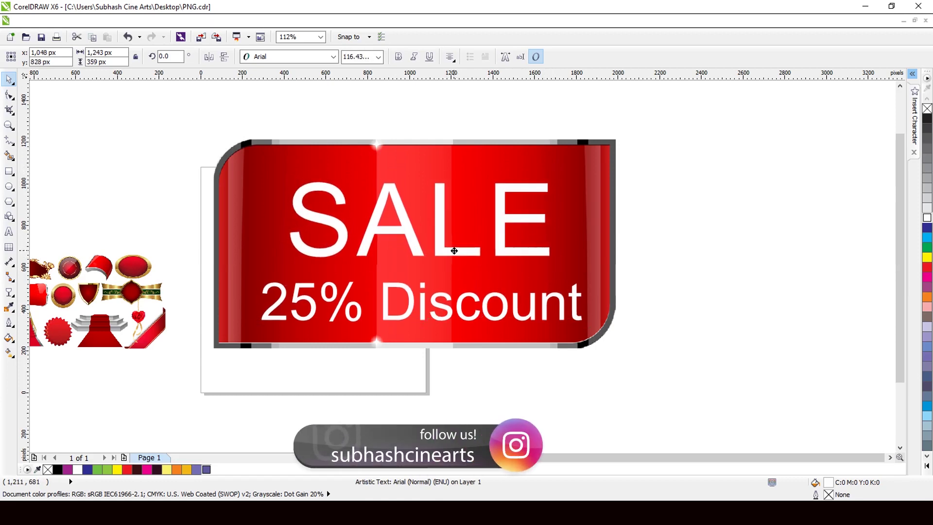
# Step: Make the SALE text bold and enlarge it to about 1,475 × 407 px
pyautogui.click(398, 56)
pyautogui.scroll(-3, 404, 130)
pyautogui.scroll(4, 419, 133)
pyautogui.scroll(1, 419, 133)
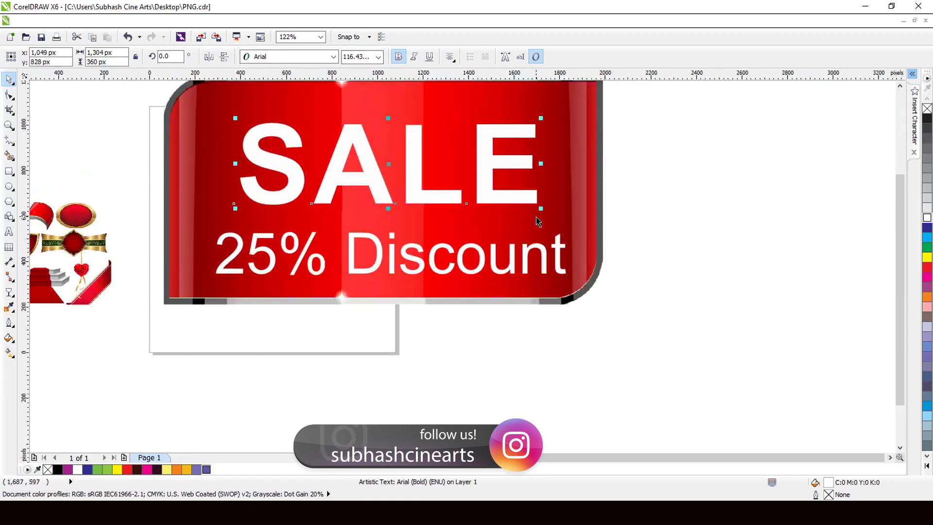
pyautogui.moveTo(541, 208); pyautogui.dragTo(558, 219)
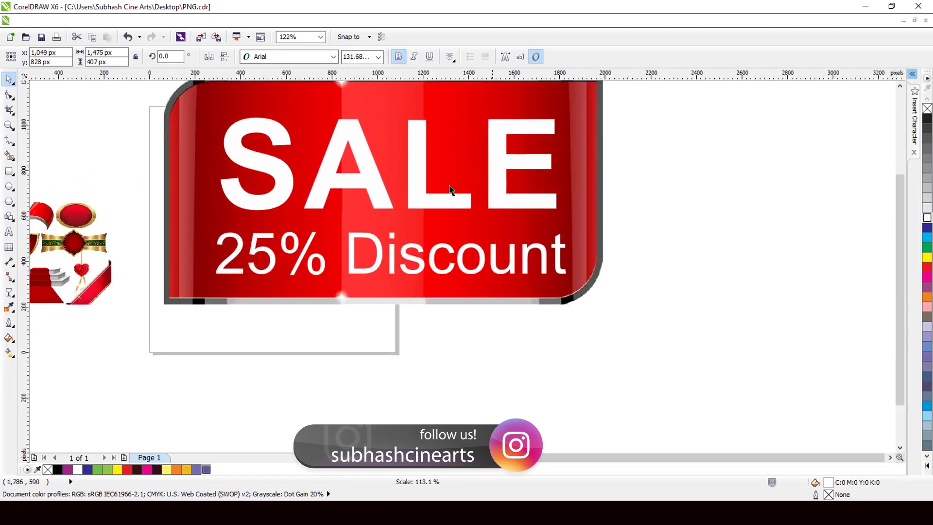
# Step: Duplicate the SALE text with a small offset down and to the right of the original
pyautogui.scroll(1, 364, 161)
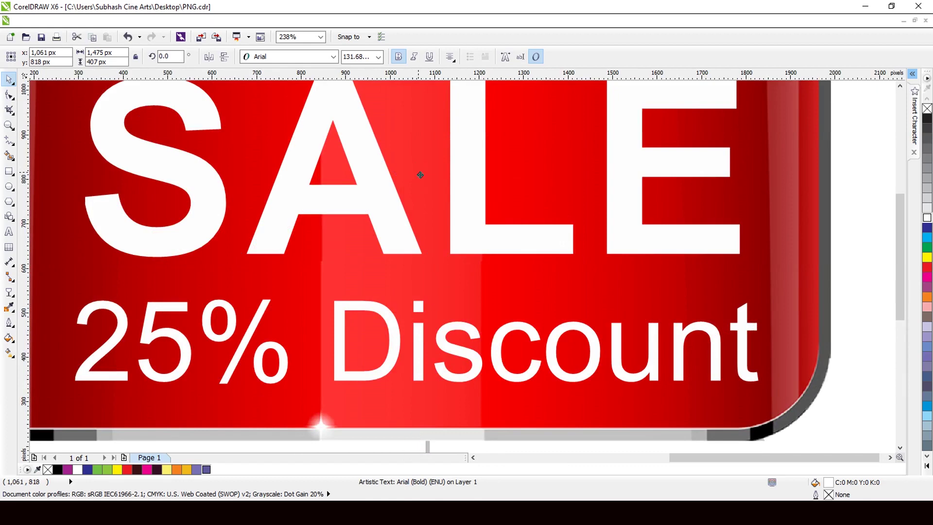
pyautogui.moveTo(425, 179); pyautogui.dragTo(426, 177)
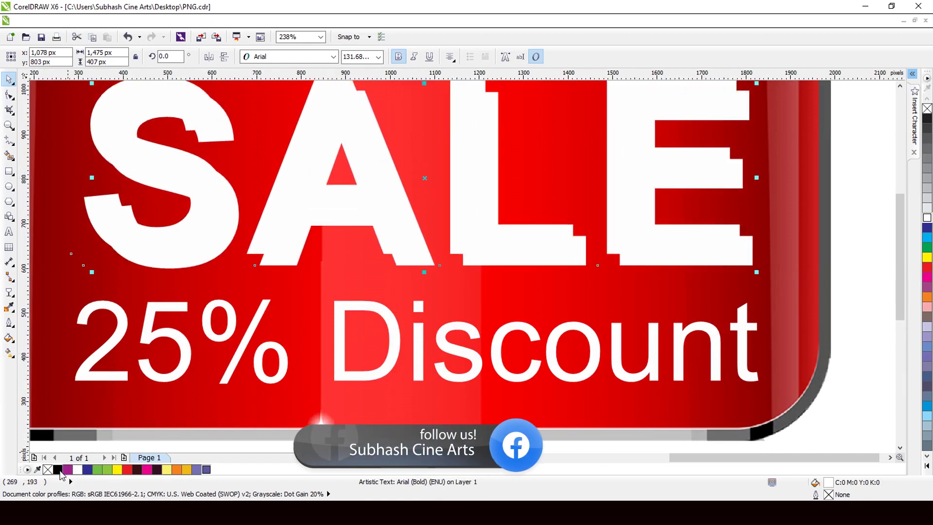
# Step: Turn the offset SALE duplicate into a black shadow behind the white text and group the two
pyautogui.click(58, 470)
pyautogui.hotkey('ctrl', 'pagedown')
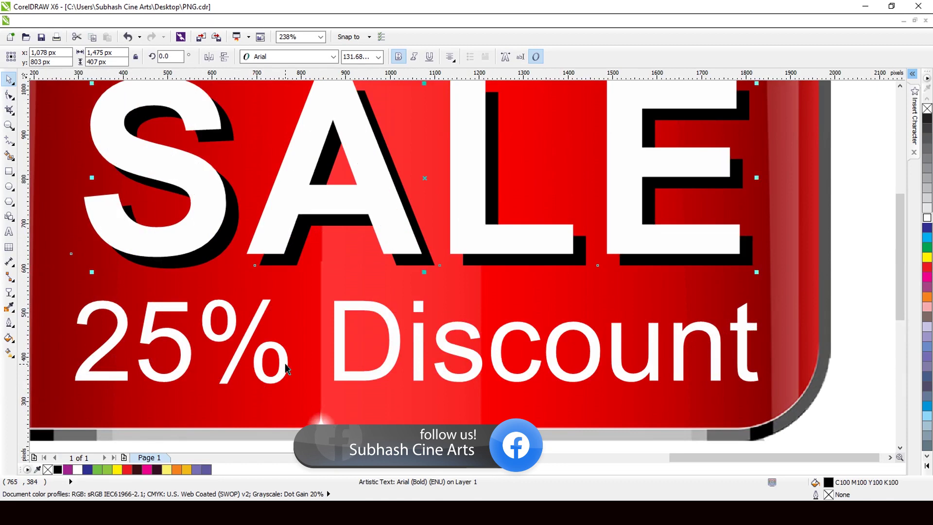
pyautogui.scroll(-4, 286, 368)
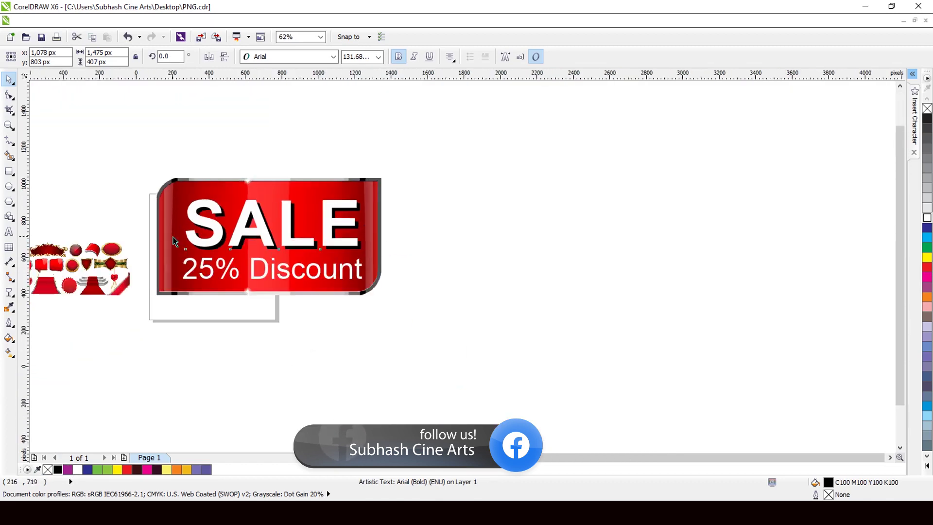
pyautogui.moveTo(155, 119); pyautogui.dragTo(486, 271)
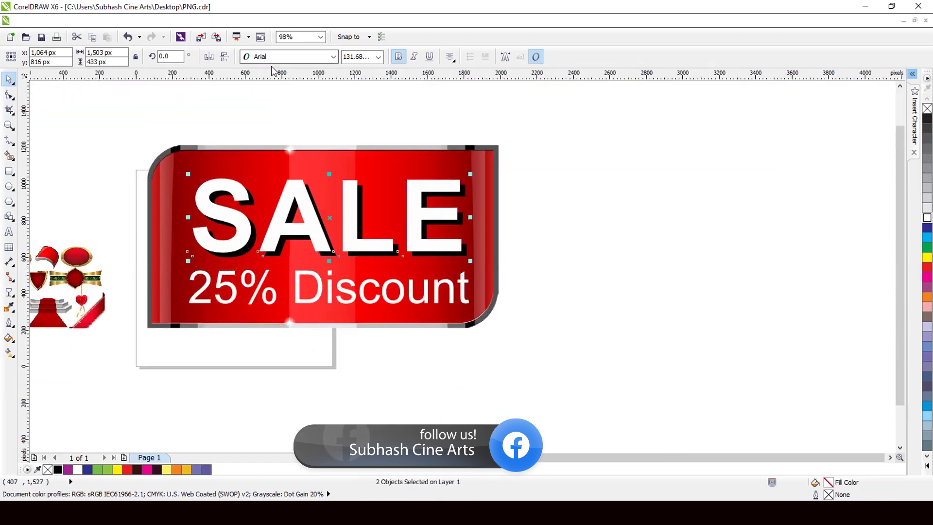
pyautogui.hotkey('ctrl', 'g')
pyautogui.scroll(-3, 389, 141)
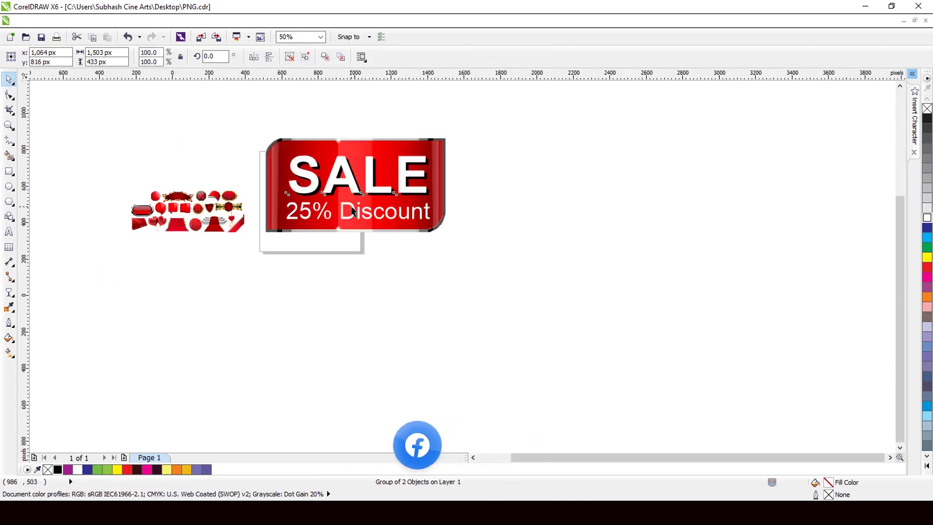
# Step: Scale the 25% Discount line down to about 1,314 × 162 px and shift it slightly up and right beneath SALE
pyautogui.scroll(5, 359, 243)
pyautogui.click(357, 241)
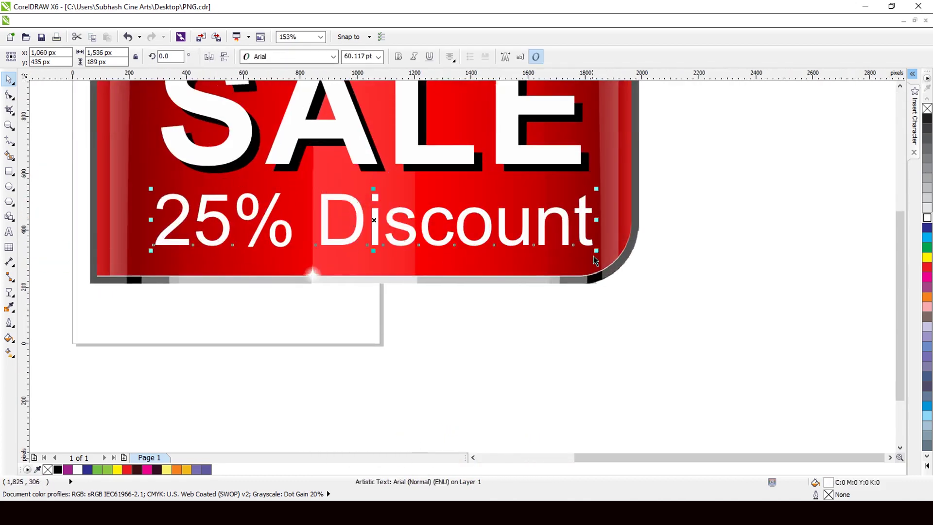
pyautogui.moveTo(597, 249); pyautogui.dragTo(564, 247)
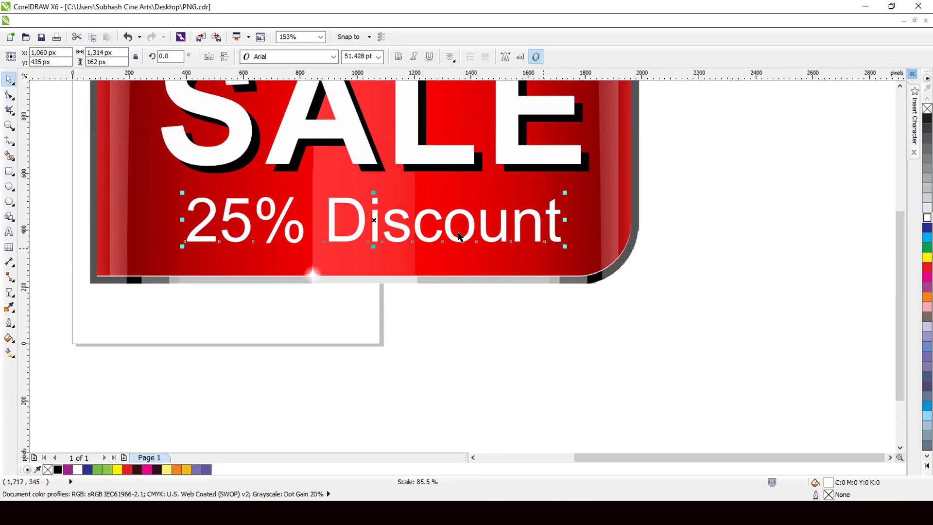
pyautogui.scroll(-2, 415, 236)
pyautogui.scroll(2, 416, 236)
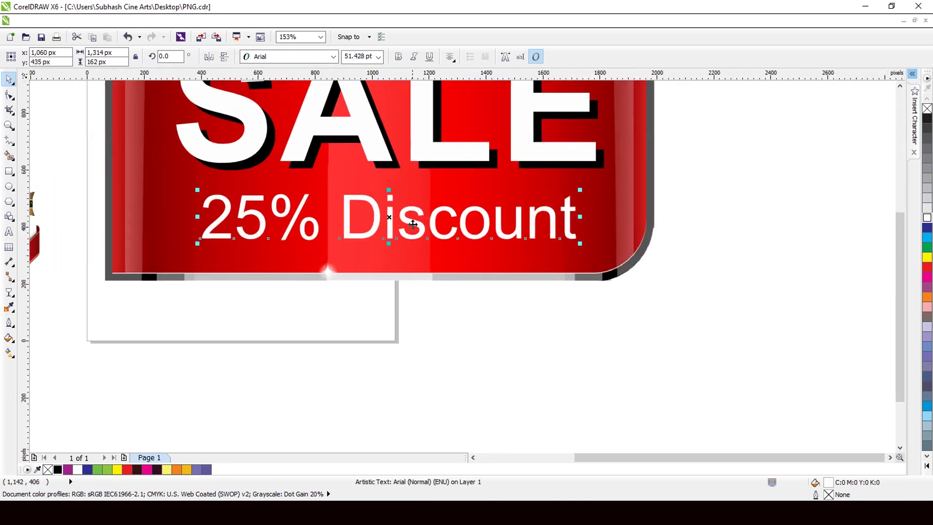
pyautogui.moveTo(412, 224); pyautogui.dragTo(419, 221)
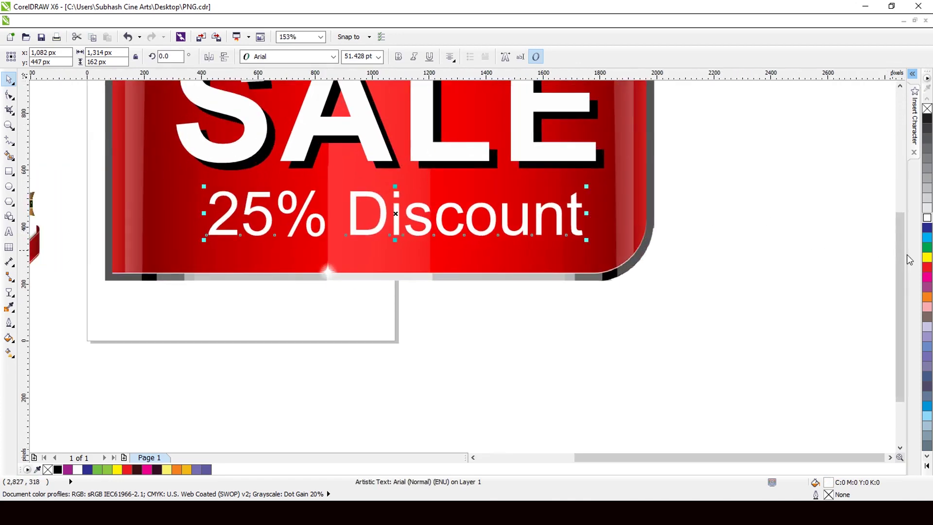
# Step: Fill the 25% Discount line with yellow
pyautogui.click(927, 257)
pyautogui.scroll(-2, 413, 199)
pyautogui.scroll(3, 401, 205)
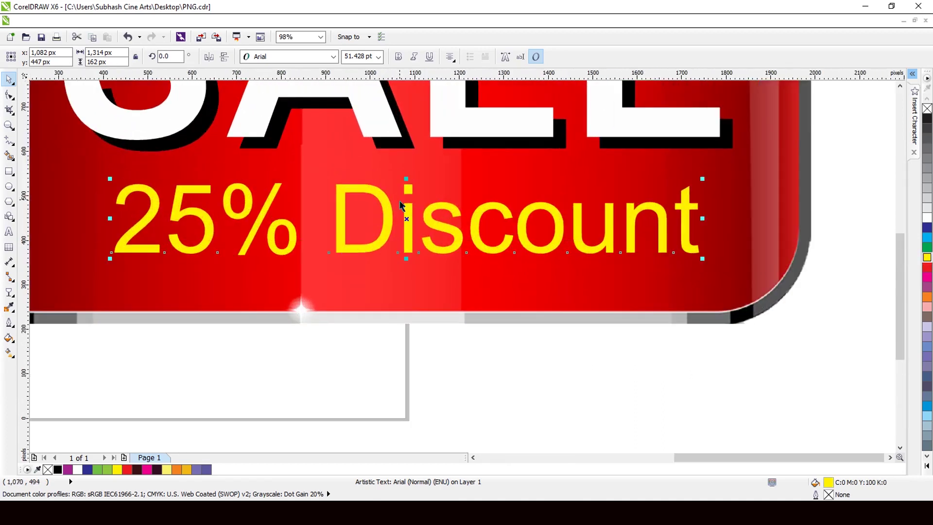
# Step: Add a black duplicate of the 25% Discount line behind the yellow text, offset slightly down and to the right as a shadow
pyautogui.scroll(7, 401, 205)
pyautogui.moveTo(418, 229)
pyautogui.mouseDown()
pyautogui.moveTo(429, 241)
pyautogui.moveTo(421, 237)
pyautogui.mouseUp()
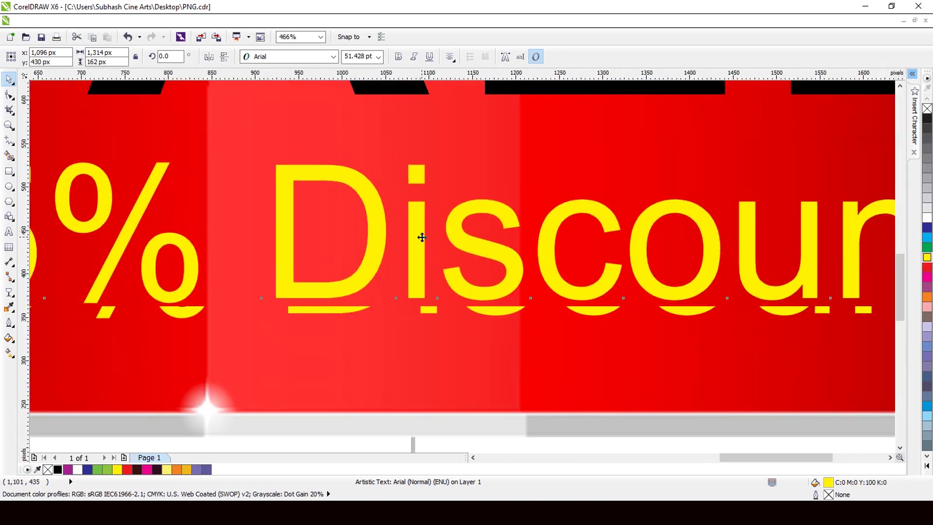
pyautogui.click(59, 469)
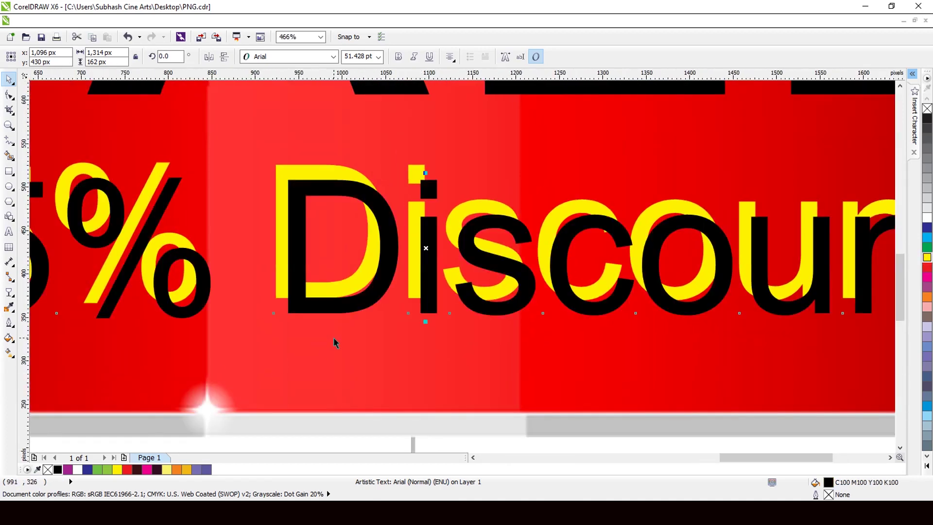
pyautogui.press('Left')
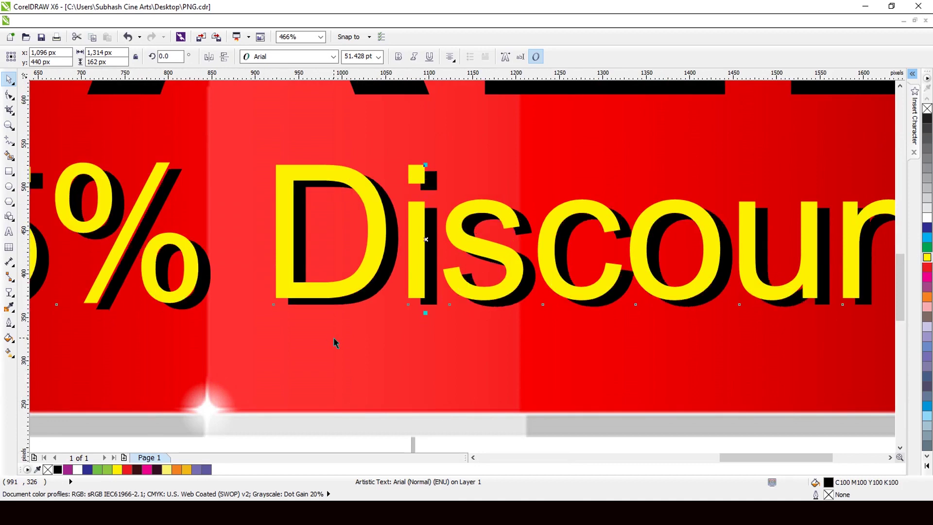
pyautogui.press('Up')
pyautogui.scroll(-2, 427, 200)
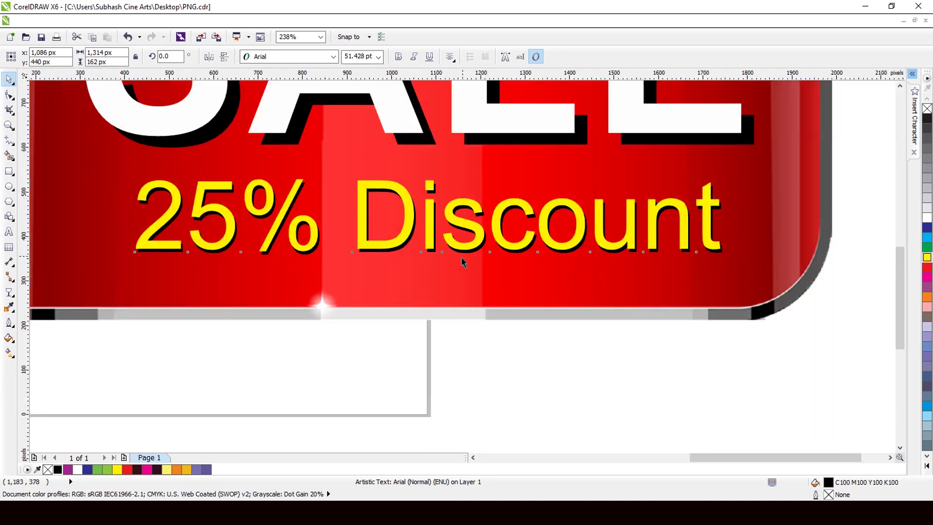
pyautogui.scroll(3, 454, 248)
pyautogui.moveTo(354, 122); pyautogui.dragTo(362, 144)
# Step: Group the yellow 25% Discount text with its black shadow
pyautogui.scroll(-10, 362, 143)
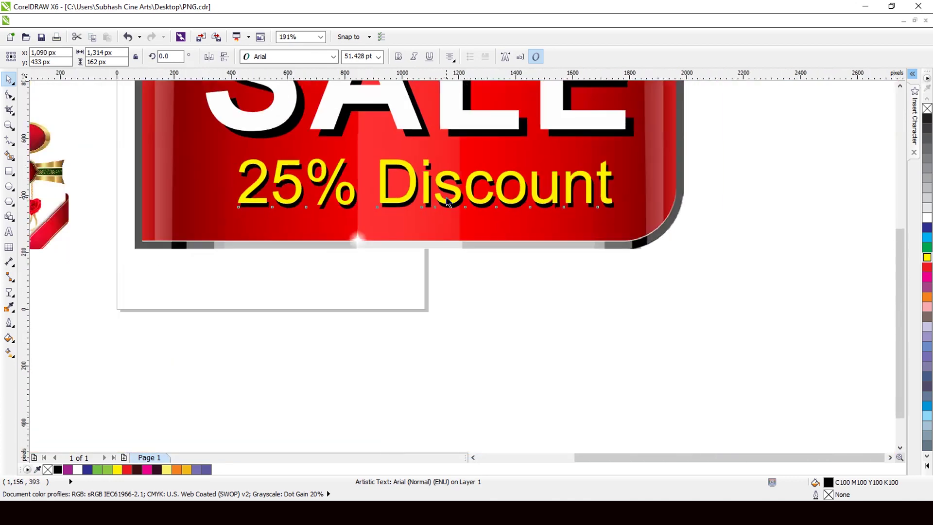
pyautogui.hotkey('ctrl', 'a')
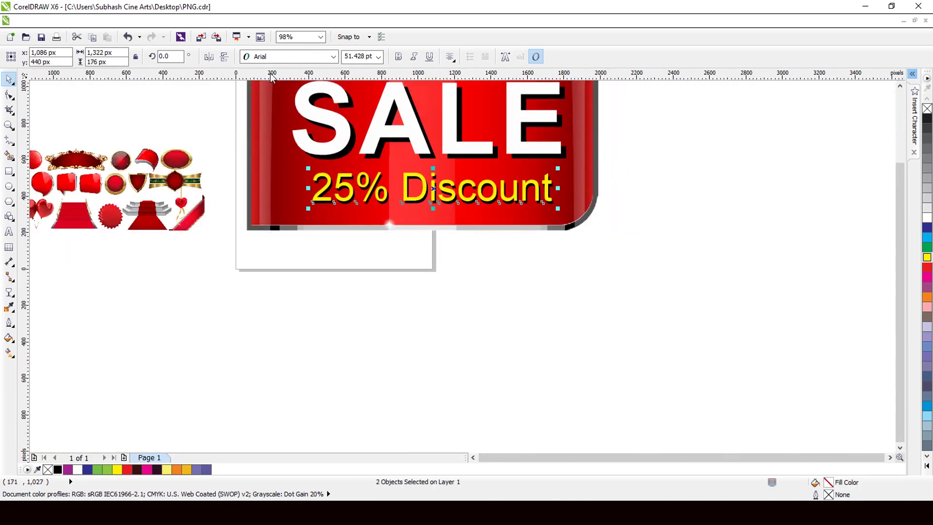
pyautogui.hotkey('ctrl', 'g')
# Step: Delete the red rectangular banner graphic from behind the SALE and 25% Discount text
pyautogui.scroll(-4, 412, 216)
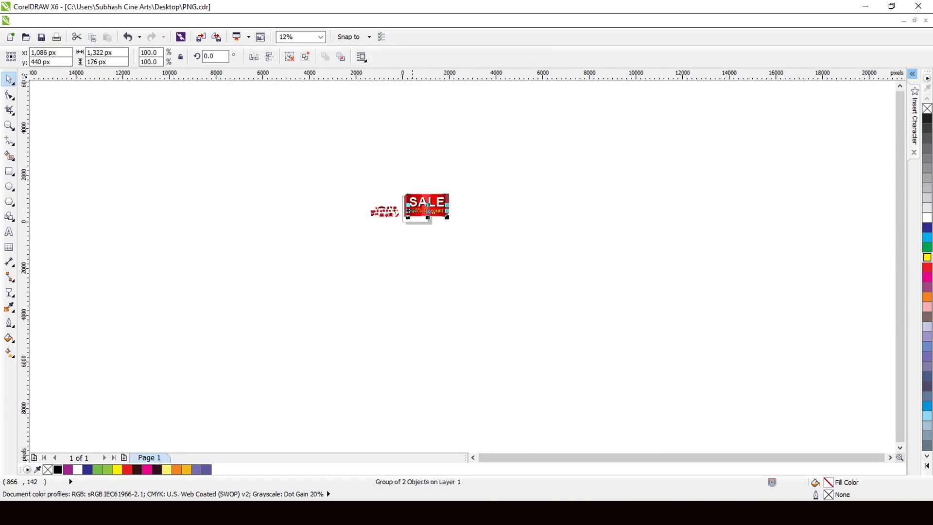
pyautogui.scroll(3, 412, 215)
pyautogui.scroll(2, 412, 215)
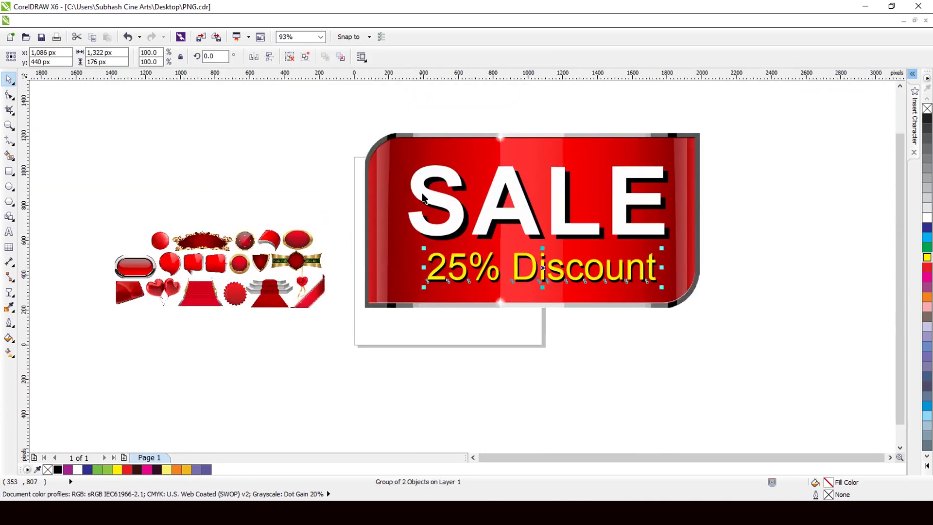
pyautogui.click(445, 144)
pyautogui.scroll(-1, 429, 174)
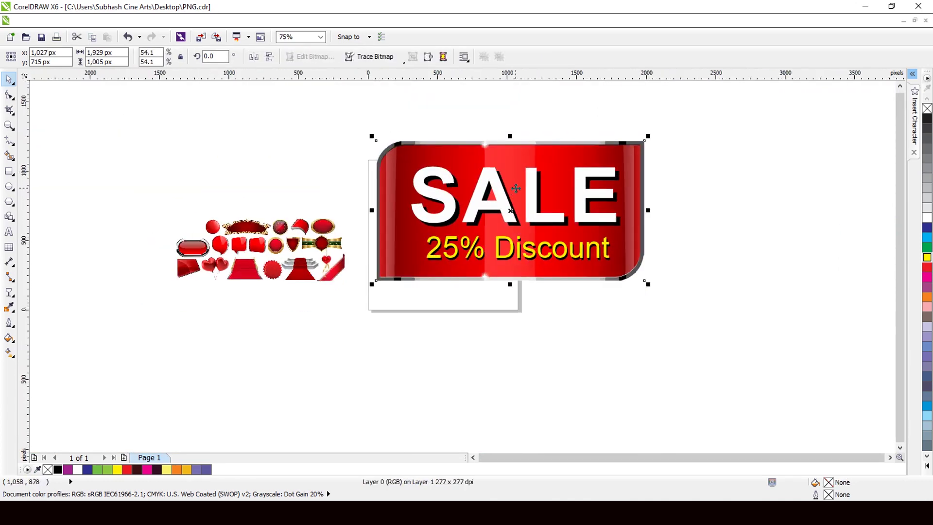
pyautogui.press('Delete')
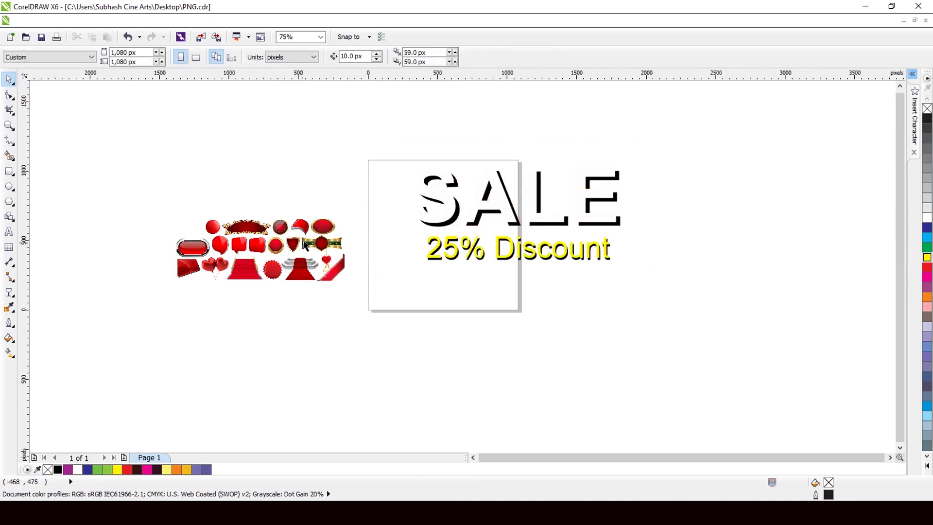
# Step: Place the gold-framed red oval from the graphics collection behind the text and enlarge it to about 2,757 × 1,740 px
pyautogui.moveTo(320, 231); pyautogui.dragTo(680, 320)
pyautogui.scroll(-2, 544, 286)
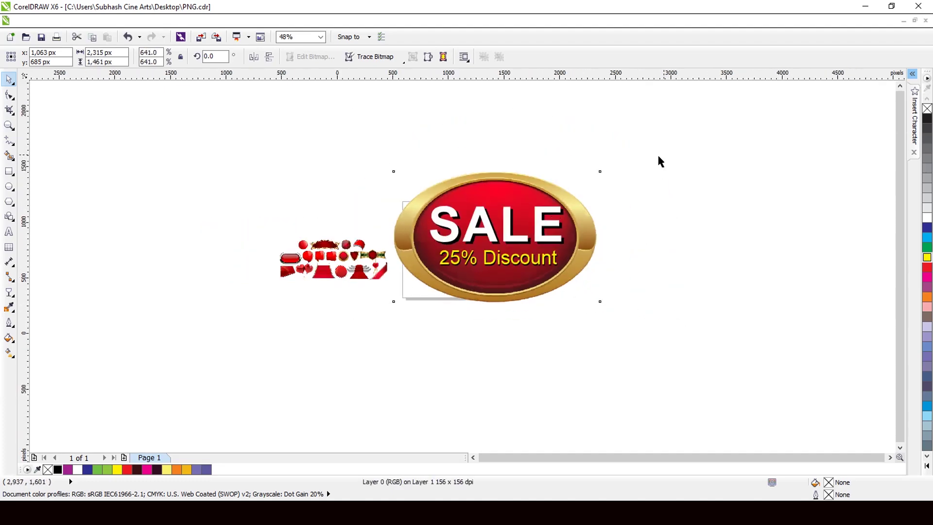
pyautogui.scroll(2, 658, 161)
pyautogui.moveTo(568, 177); pyautogui.dragTo(625, 156)
pyautogui.hotkey('ctrl', 'z')
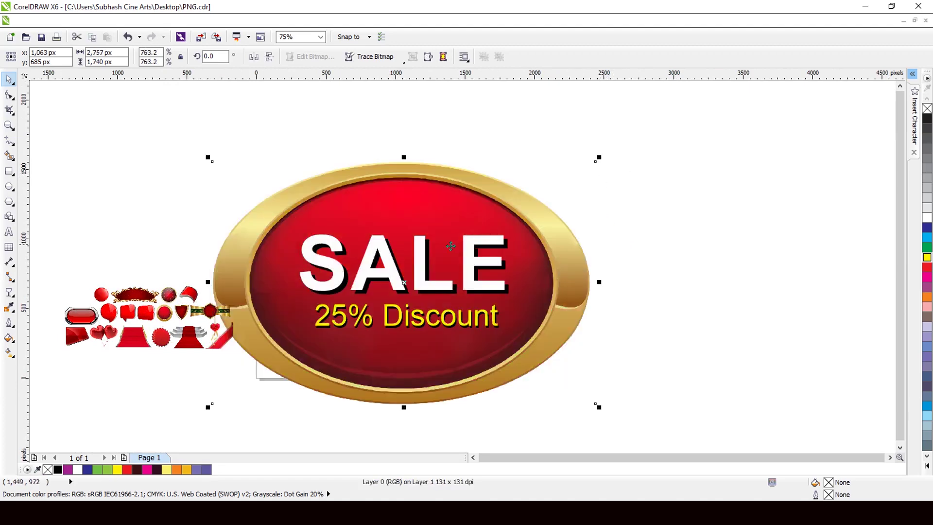
# Step: Select the SALE and 25% Discount groups together and enlarge them to about 1,768 × 898 px inside the oval
pyautogui.click(625, 247)
pyautogui.moveTo(573, 226); pyautogui.dragTo(267, 339)
pyautogui.scroll(1, 302, 360)
pyautogui.scroll(1, 365, 339)
pyautogui.moveTo(629, 310); pyautogui.dragTo(652, 321)
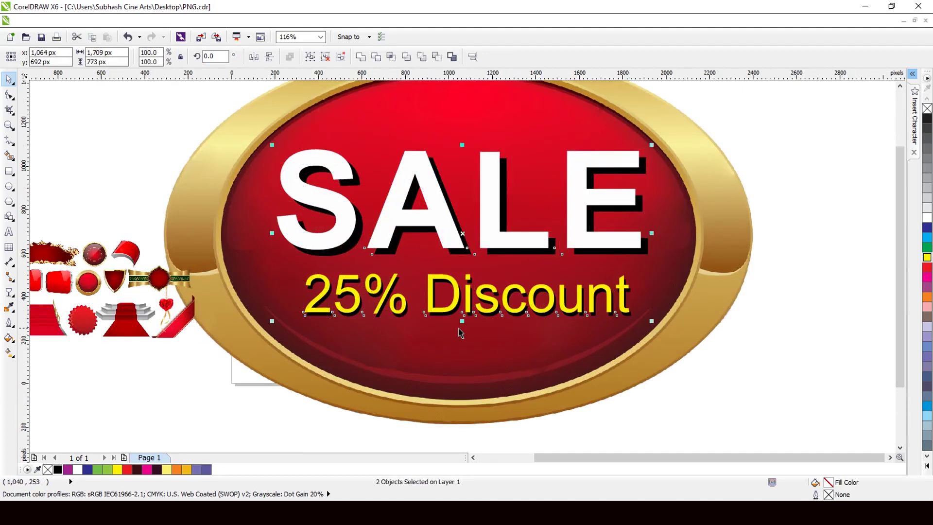
pyautogui.moveTo(463, 322); pyautogui.dragTo(459, 343)
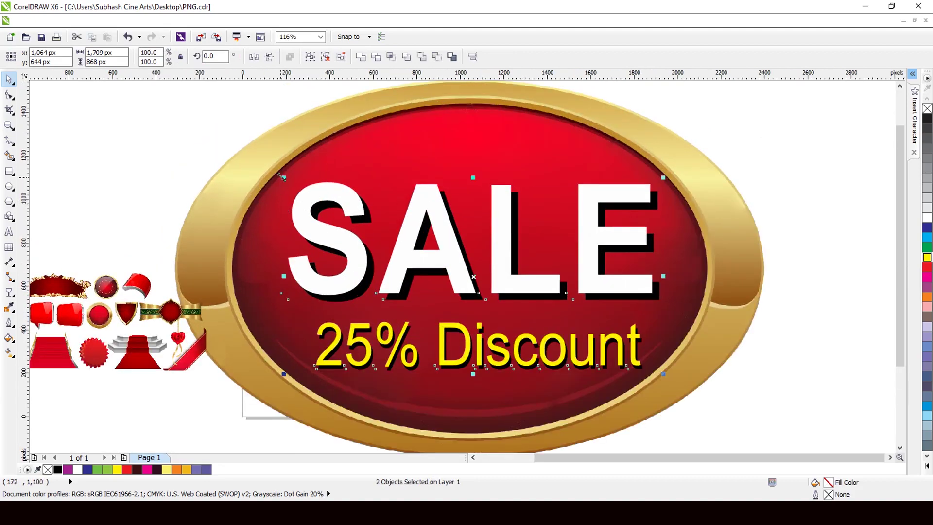
pyautogui.moveTo(282, 176); pyautogui.dragTo(267, 158)
# Step: Delete the gold-framed oval graphic from behind the text
pyautogui.scroll(-3, 489, 220)
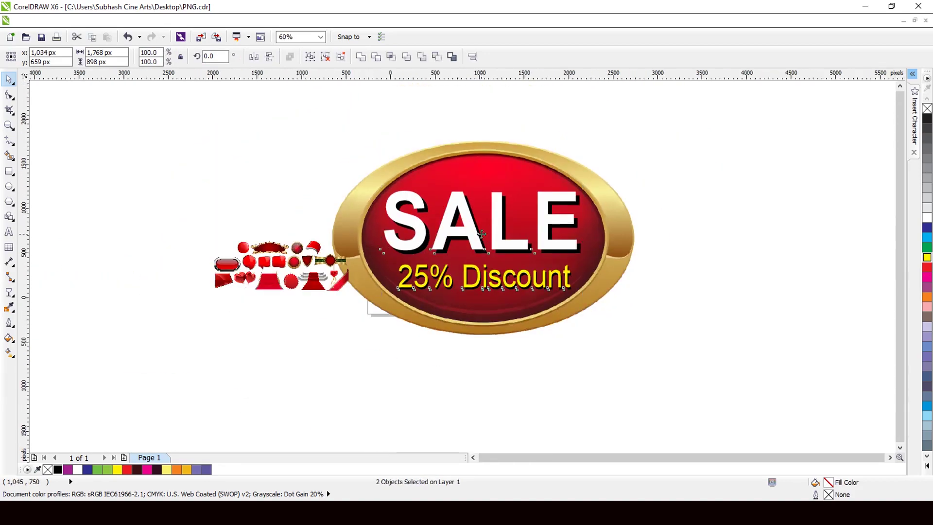
pyautogui.scroll(3, 530, 246)
pyautogui.click(630, 230)
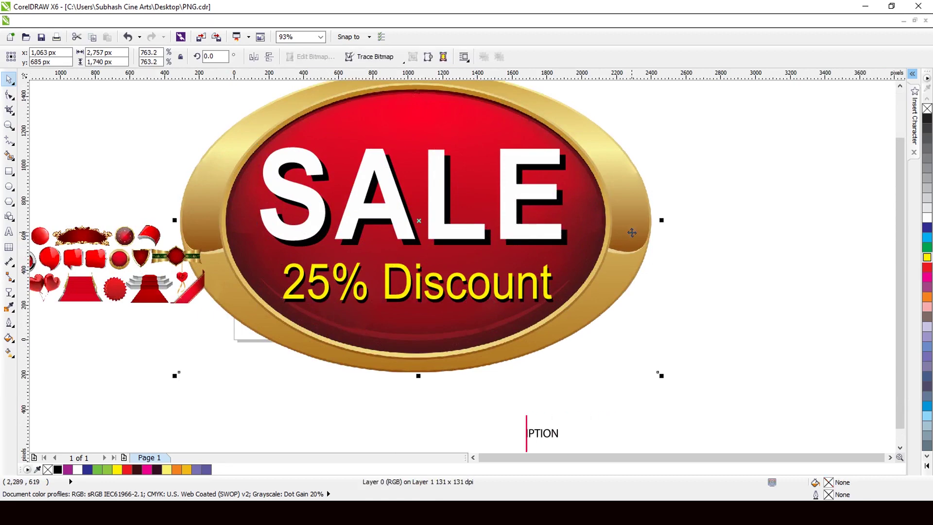
pyautogui.press('Delete')
# Step: Place the glossy red circle from the graphics collection behind the text and enlarge it to about 1,985 × 1,977 px
pyautogui.scroll(-1, 220, 284)
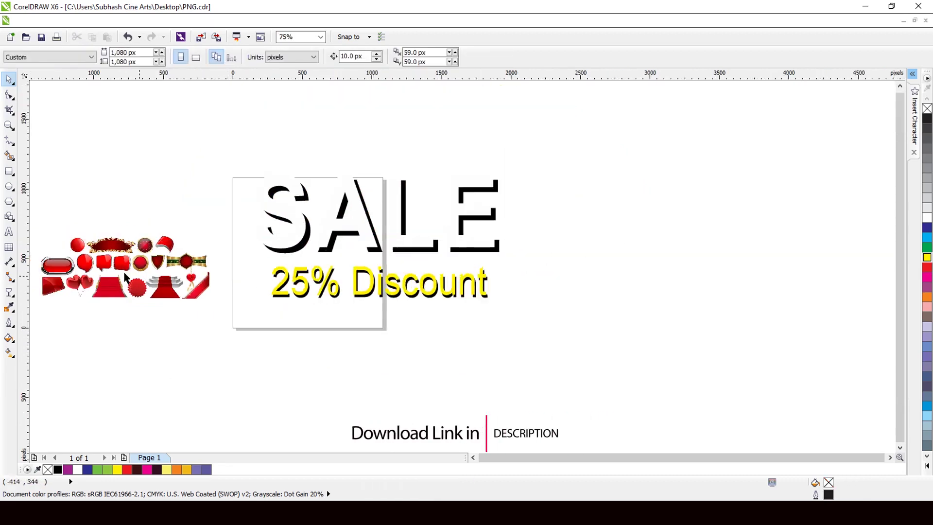
pyautogui.scroll(2, 57, 265)
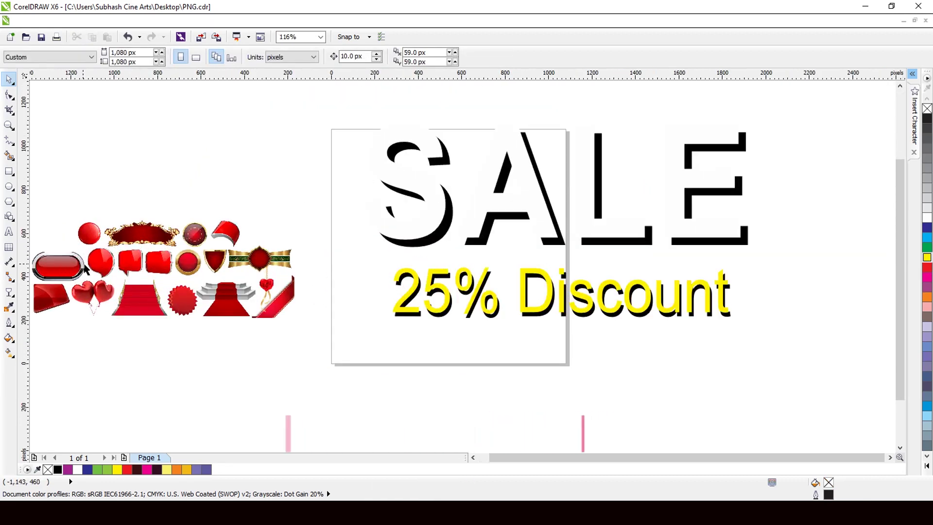
pyautogui.click(100, 241)
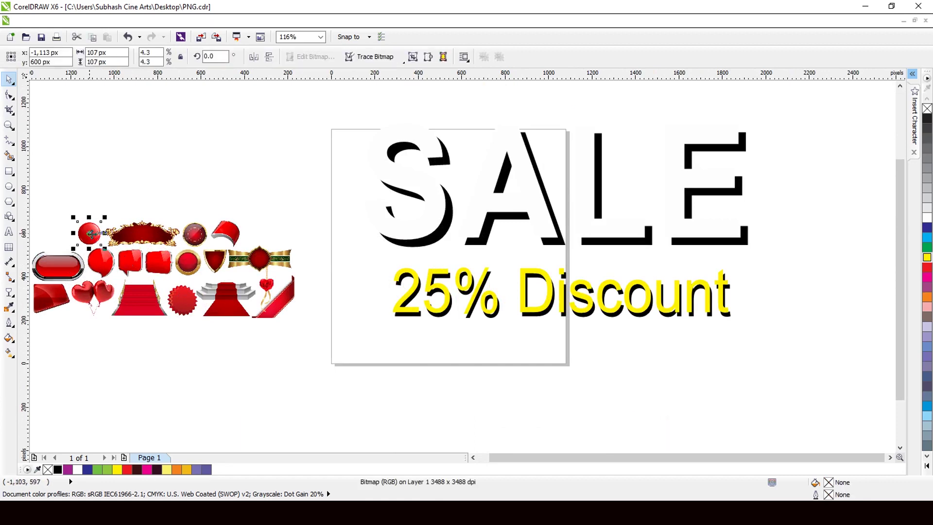
pyautogui.moveTo(100, 240); pyautogui.dragTo(564, 227)
pyautogui.scroll(-2, 423, 292)
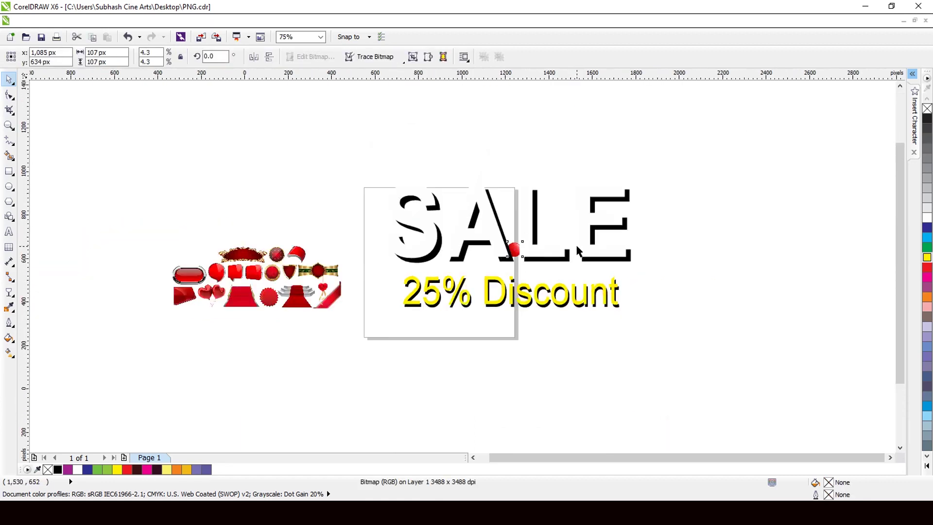
pyautogui.scroll(3, 554, 252)
pyautogui.moveTo(478, 272); pyautogui.dragTo(599, 385)
pyautogui.scroll(-2, 600, 385)
pyautogui.scroll(-1, 426, 325)
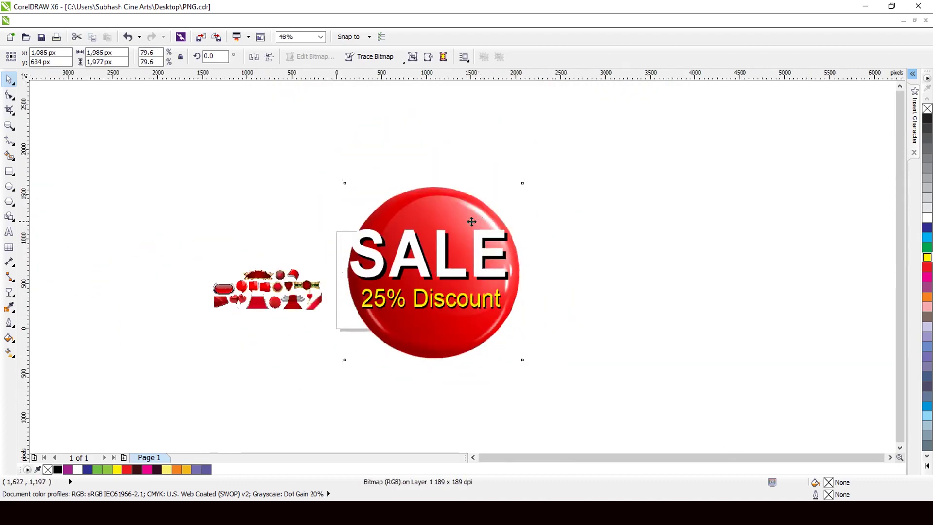
# Step: Enlarge the red circle further around the text to about 2,438 × 2,428 px
pyautogui.scroll(3, 470, 223)
pyautogui.moveTo(572, 144); pyautogui.dragTo(608, 109)
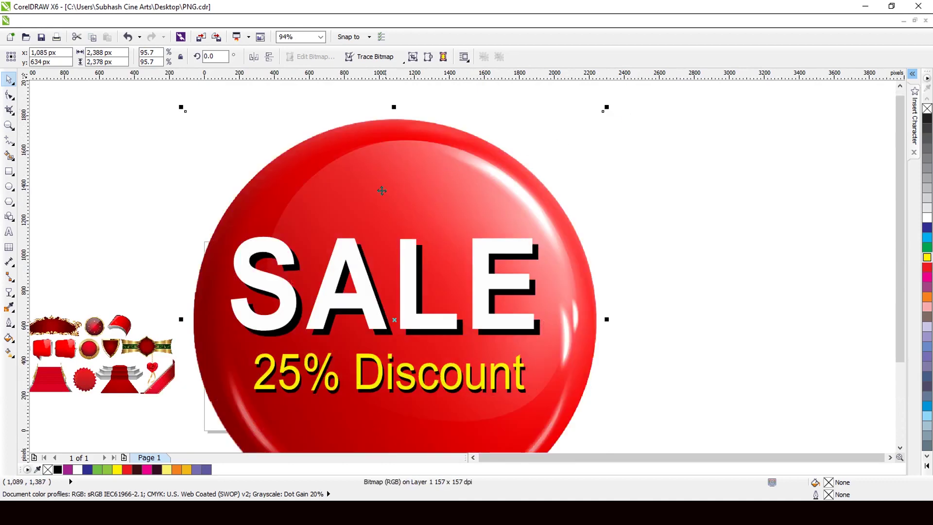
pyautogui.scroll(-2, 382, 191)
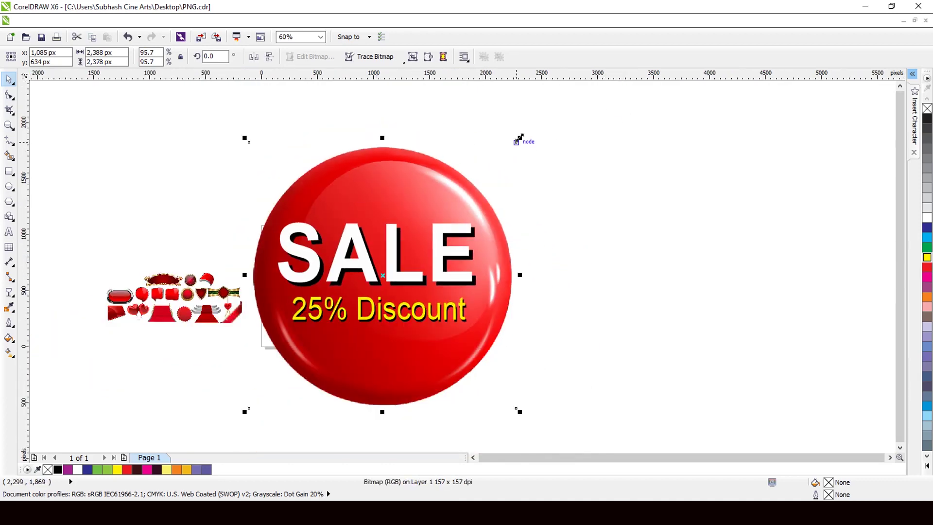
pyautogui.moveTo(519, 139); pyautogui.dragTo(530, 139)
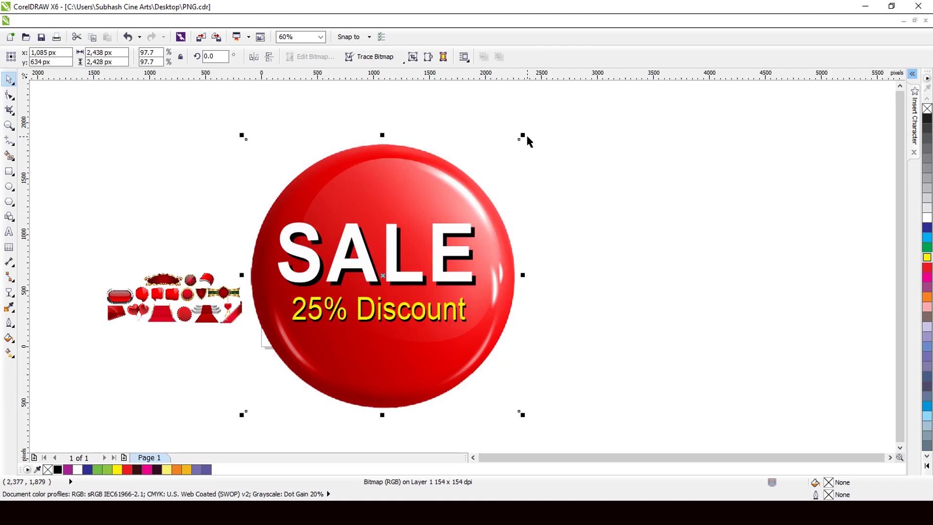
# Step: Delete the glossy red circle graphic from behind the text
pyautogui.press('Delete')
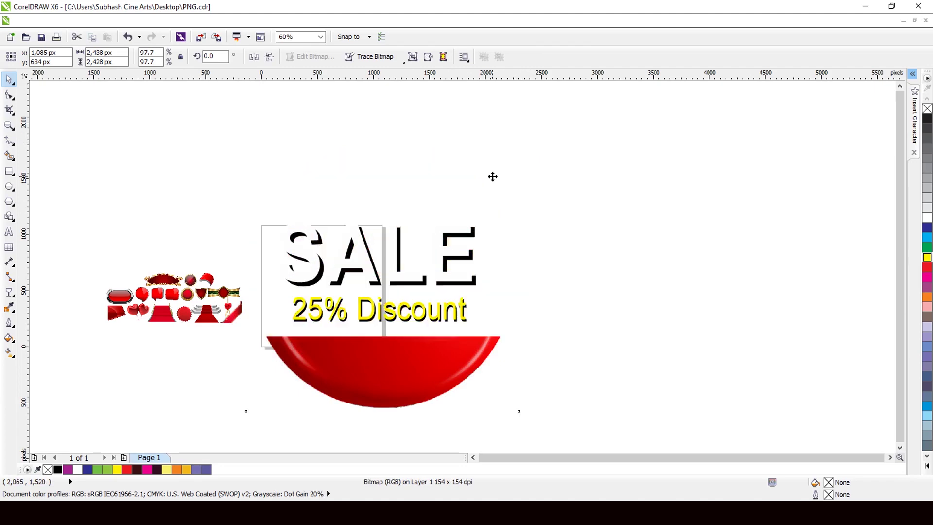
pyautogui.scroll(-3, 493, 177)
pyautogui.scroll(4, 339, 243)
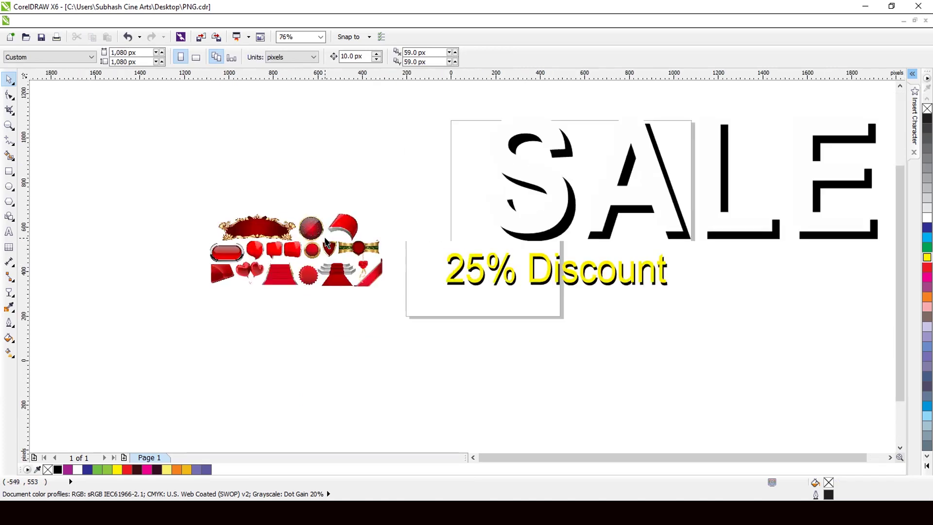
# Step: Place the red rectangular speech bubble from the graphics collection behind the text and enlarge it to about 847 × 962 px
pyautogui.scroll(-1, 304, 245)
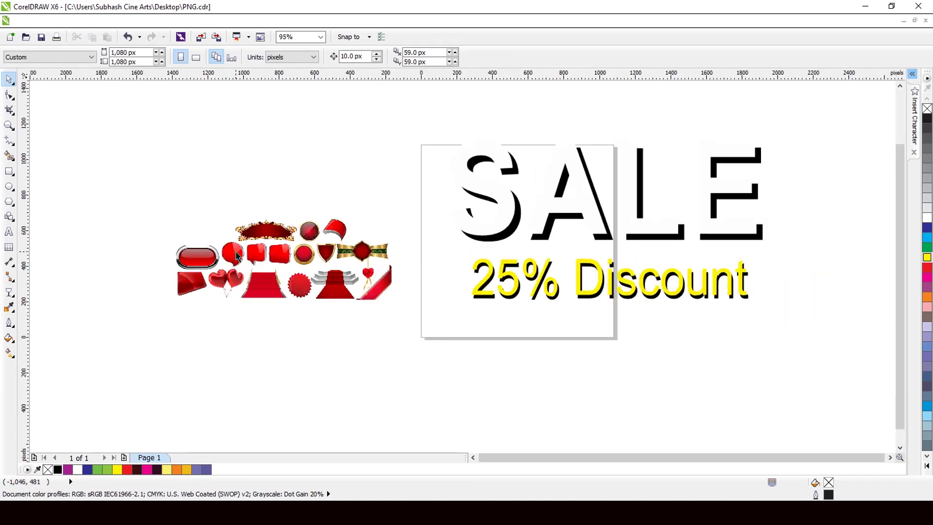
pyautogui.moveTo(261, 255); pyautogui.dragTo(629, 223)
pyautogui.scroll(-1, 348, 266)
pyautogui.scroll(1, 603, 206)
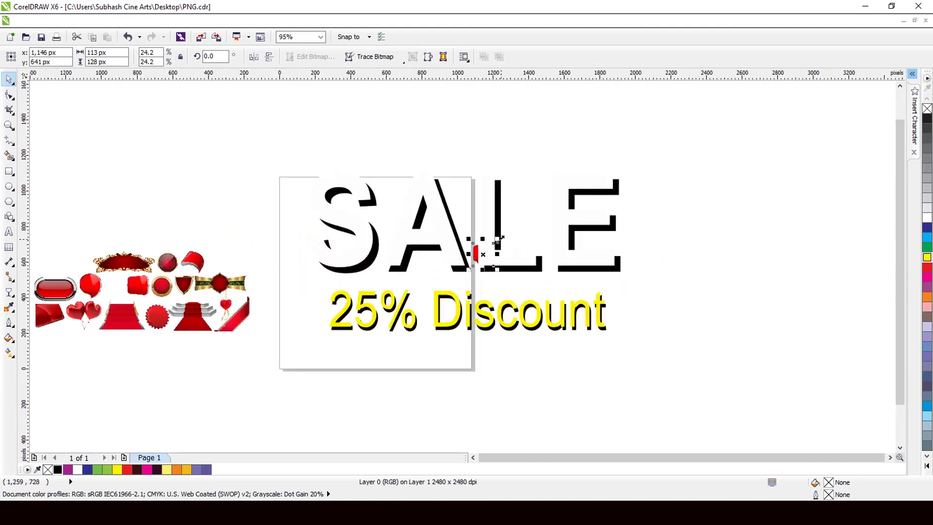
pyautogui.scroll(3, 499, 241)
pyautogui.scroll(-2, 498, 258)
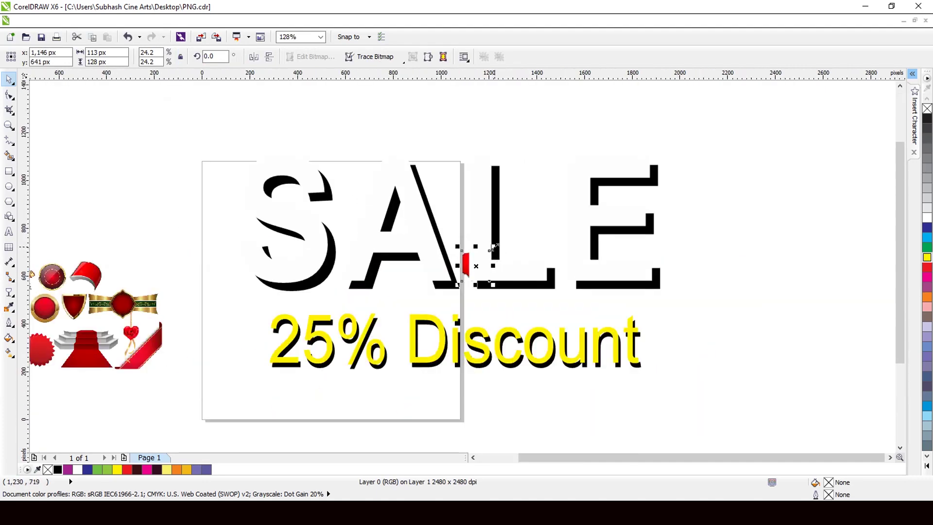
pyautogui.moveTo(495, 247); pyautogui.dragTo(735, 145)
pyautogui.scroll(-3, 486, 225)
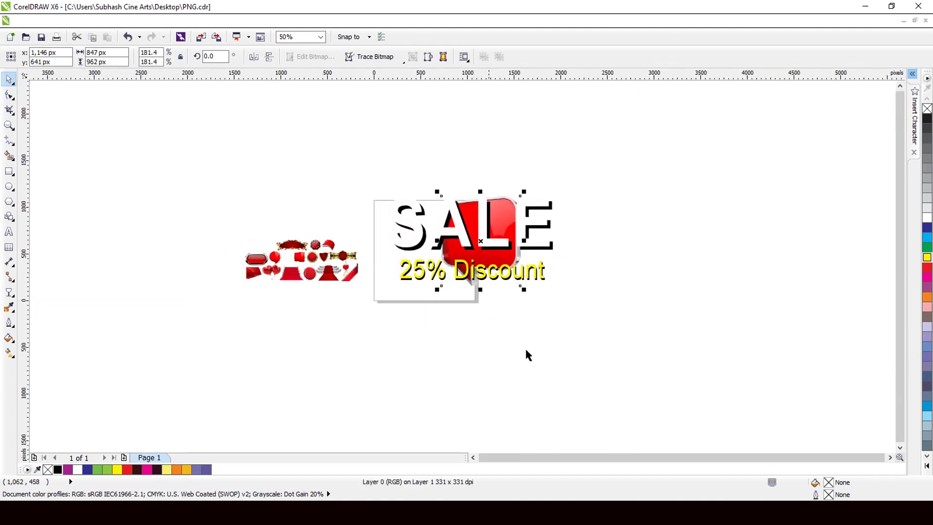
# Step: Enlarge the red speech bubble further around both text lines to about 2,372 × 2,692 px
pyautogui.moveTo(524, 289); pyautogui.dragTo(657, 372)
pyautogui.scroll(-2, 477, 335)
pyautogui.scroll(1, 496, 316)
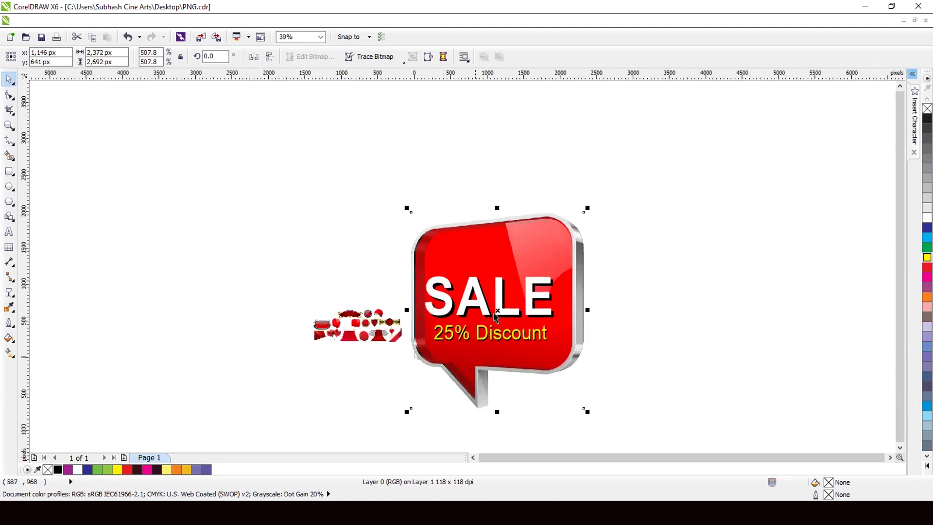
pyautogui.scroll(2, 502, 319)
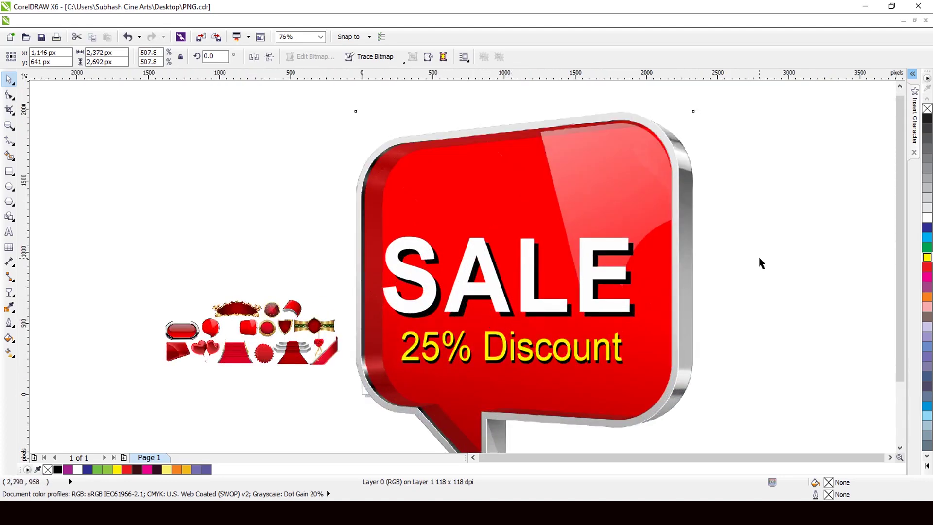
# Step: Ungroup the SALE text and delete its black shadow copy
pyautogui.click(626, 277)
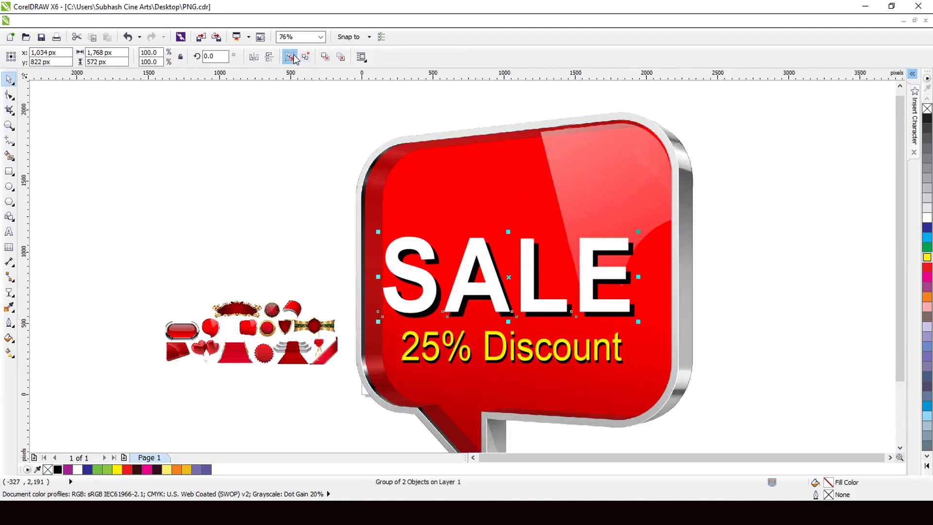
pyautogui.click(325, 136)
pyautogui.scroll(2, 640, 320)
pyautogui.click(626, 310)
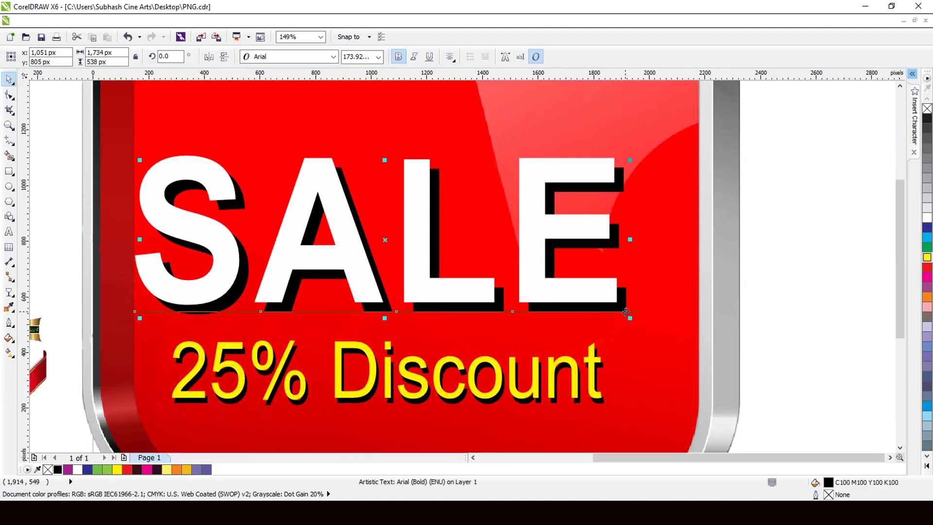
pyautogui.press('Delete')
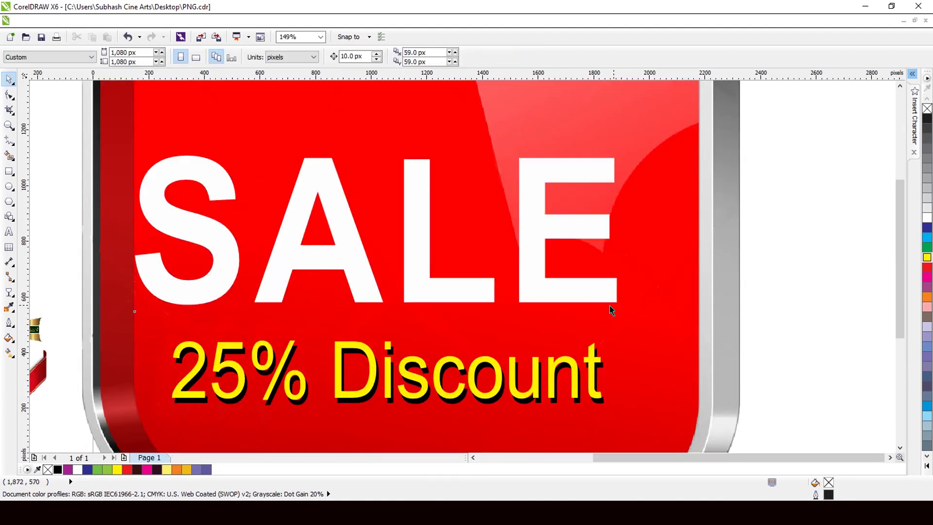
# Step: Move the white SALE text higher inside the speech bubble and stretch it upward to about 714 px high
pyautogui.click(555, 279)
pyautogui.scroll(-1, 555, 279)
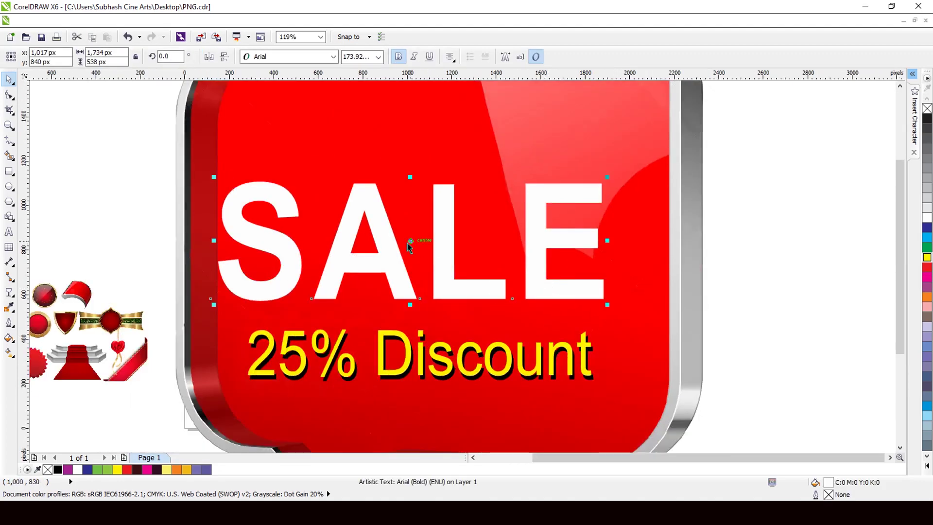
pyautogui.moveTo(411, 241); pyautogui.dragTo(438, 182)
pyautogui.scroll(-4, 498, 297)
pyautogui.scroll(2, 499, 295)
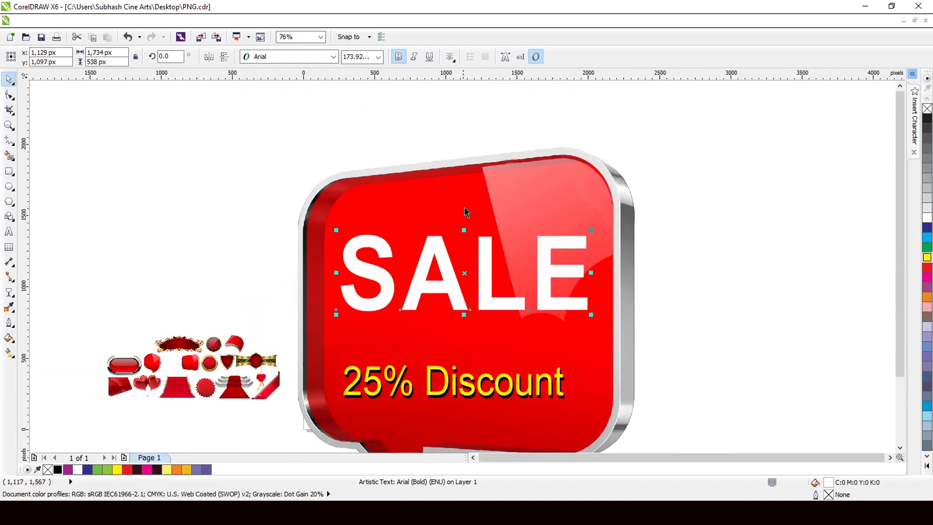
pyautogui.moveTo(464, 228); pyautogui.dragTo(464, 205)
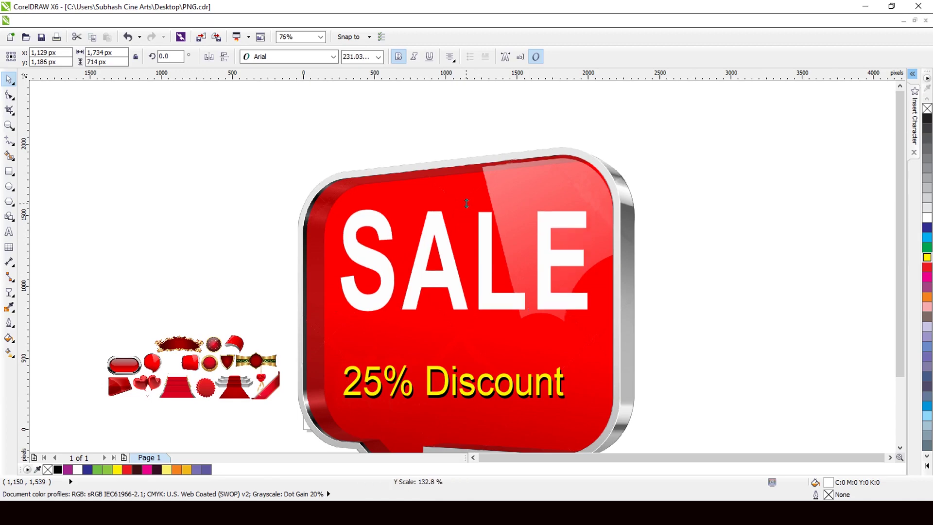
# Step: Change the SALE text's font to Arial Black, reduce its height to about 643 px and shift it slightly down
pyautogui.click(334, 56)
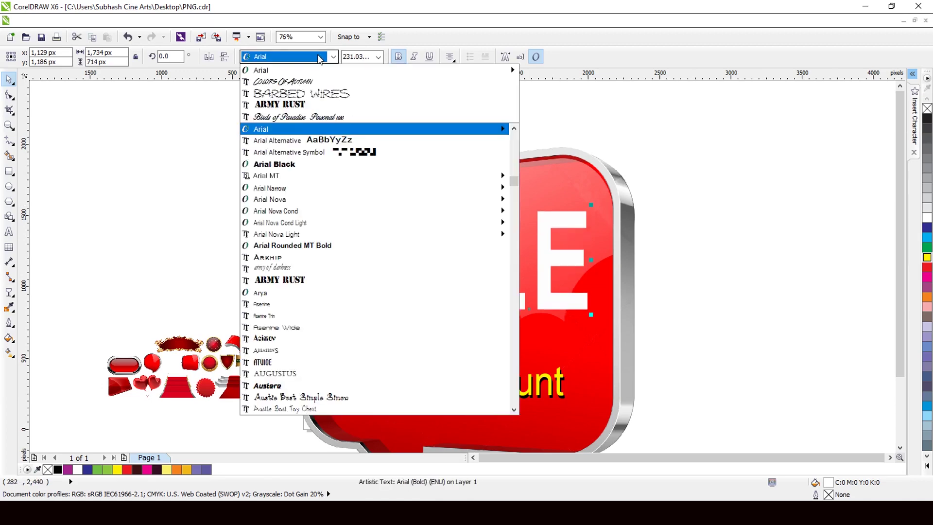
pyautogui.click(282, 160)
pyautogui.scroll(2, 527, 221)
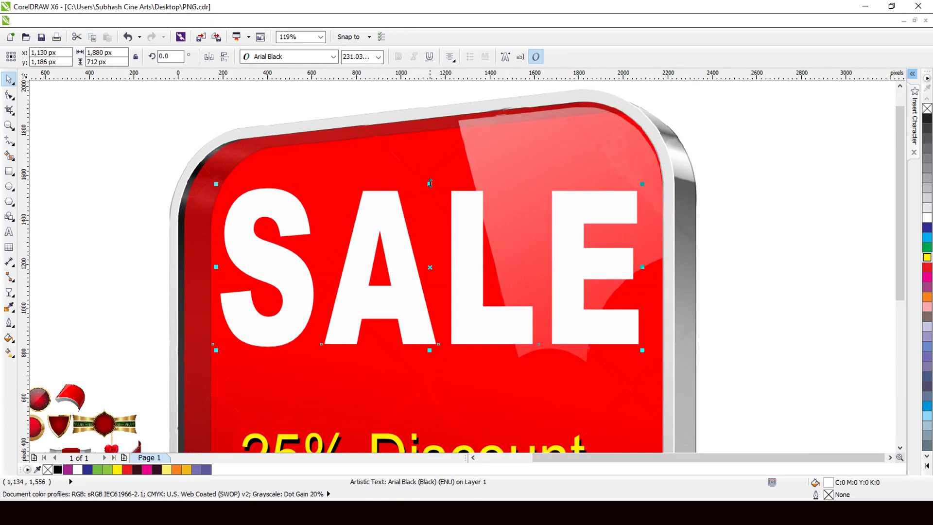
pyautogui.moveTo(430, 183); pyautogui.dragTo(429, 200)
pyautogui.moveTo(470, 277); pyautogui.dragTo(471, 293)
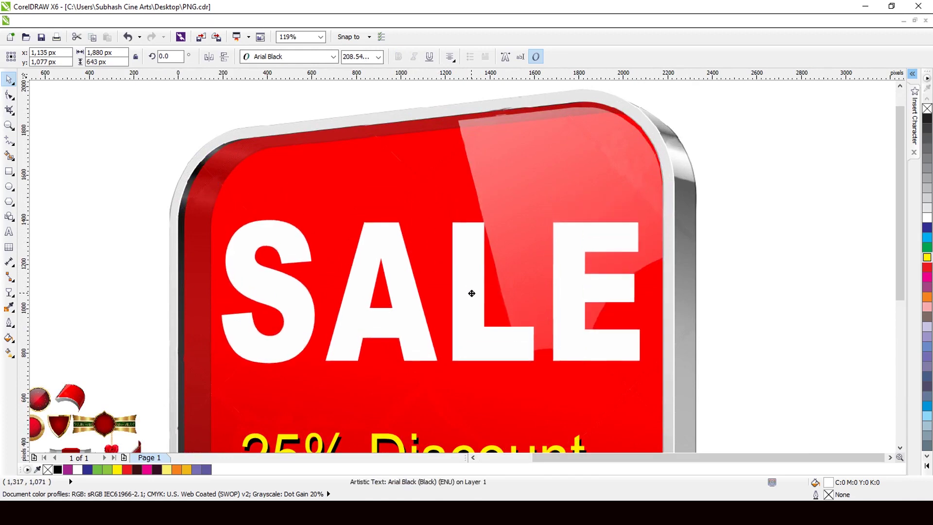
# Step: Add perspective to the SALE text, raising its upper right corner and slightly lowering its lower left corner to follow the bubble's slant
pyautogui.click(167, 21)
pyautogui.click(199, 172)
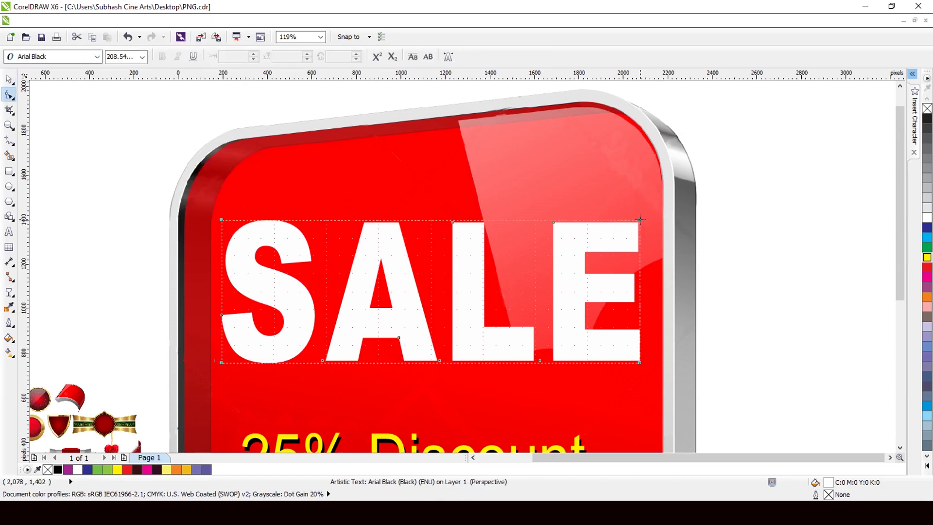
pyautogui.moveTo(641, 193)
pyautogui.mouseDown()
pyautogui.moveTo(642, 156)
pyautogui.moveTo(641, 177)
pyautogui.mouseUp()
pyautogui.scroll(-2, 559, 171)
pyautogui.scroll(1, 382, 310)
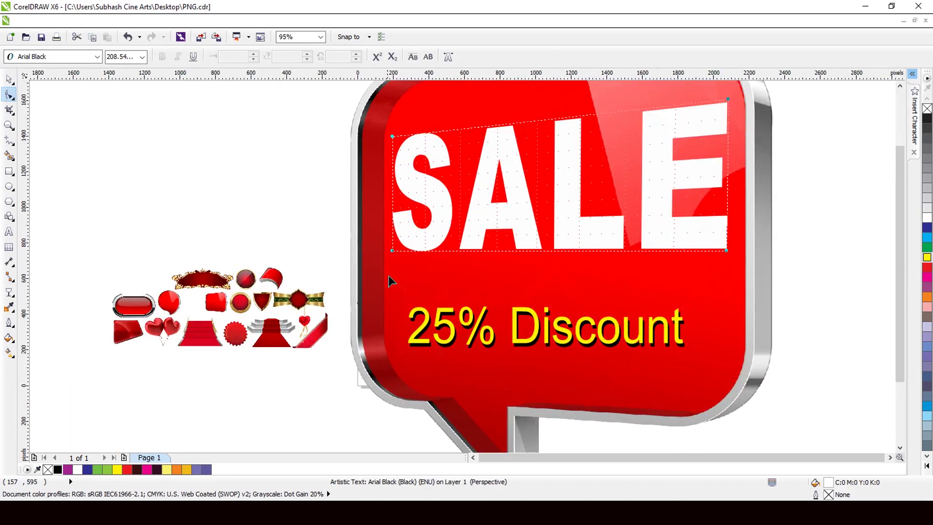
pyautogui.moveTo(392, 250); pyautogui.dragTo(392, 257)
pyautogui.scroll(-1, 342, 252)
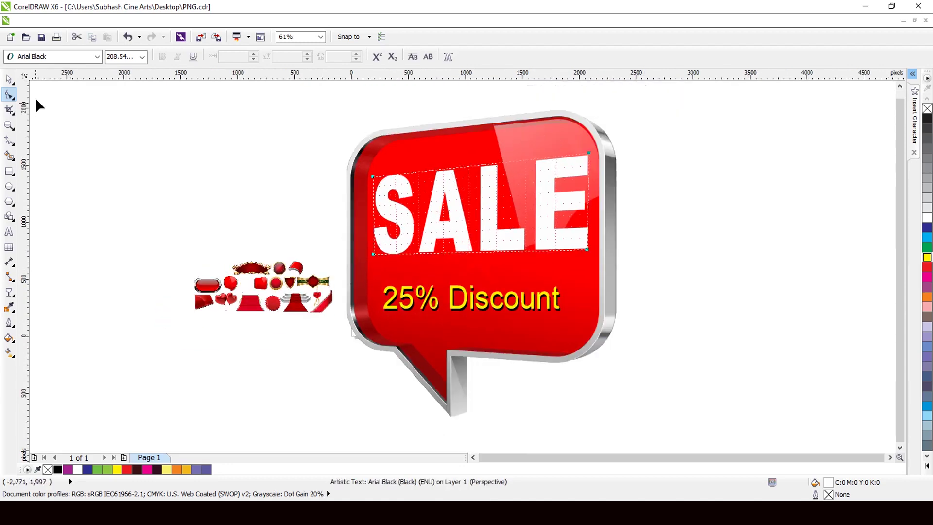
# Step: Scale the SALE text down about its centre to about 1,646 × 761 px
pyautogui.click(9, 79)
pyautogui.scroll(1, 661, 313)
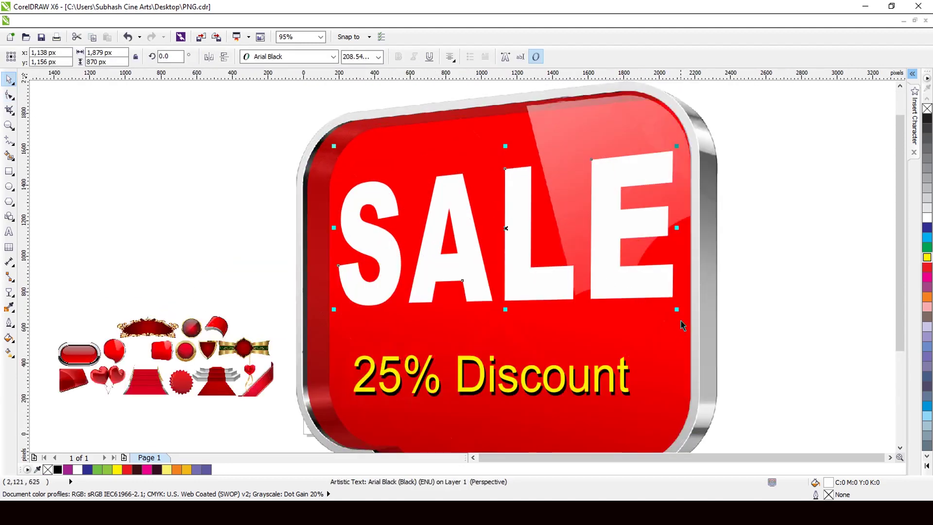
pyautogui.moveTo(677, 310); pyautogui.dragTo(656, 302)
pyautogui.scroll(-1, 468, 260)
pyautogui.scroll(1, 533, 279)
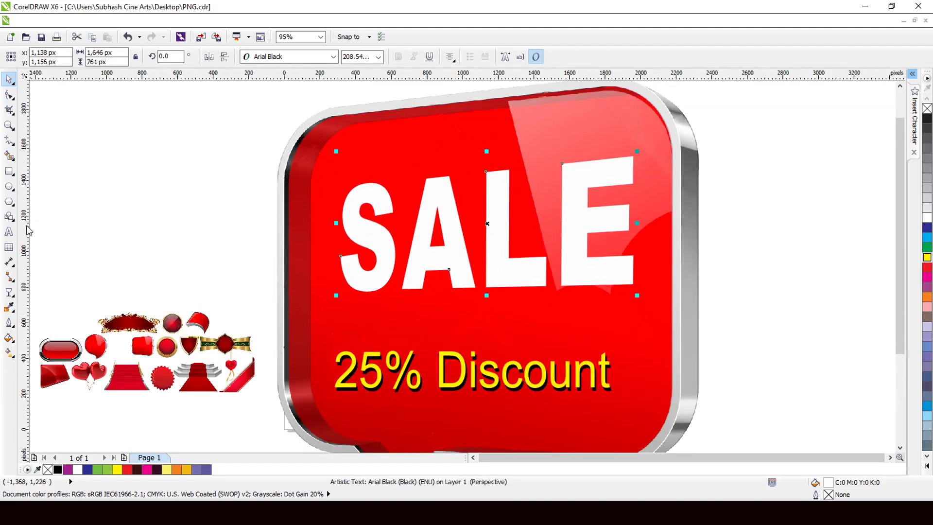
# Step: Add a drop shadow to the SALE text, cast down and to the right at about 88 px and -83 px
pyautogui.click(9, 292)
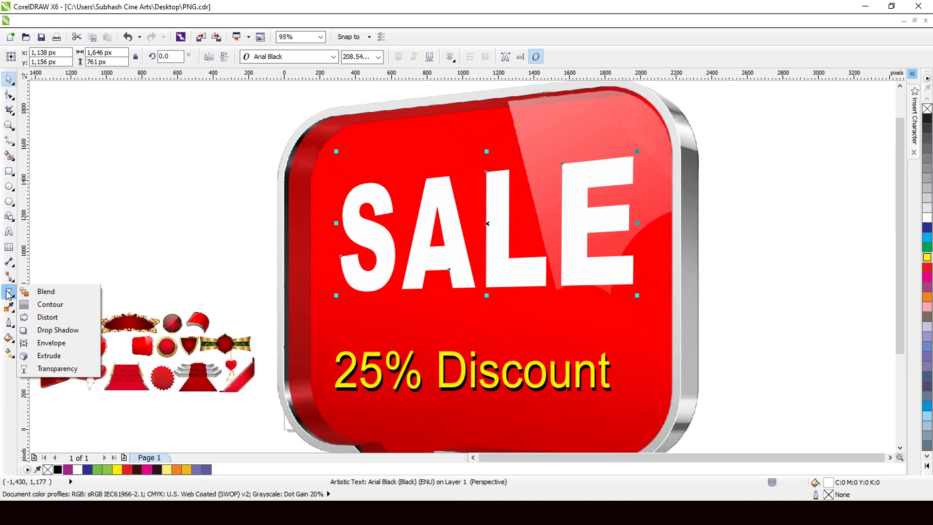
pyautogui.click(57, 330)
pyautogui.moveTo(488, 224); pyautogui.dragTo(571, 301)
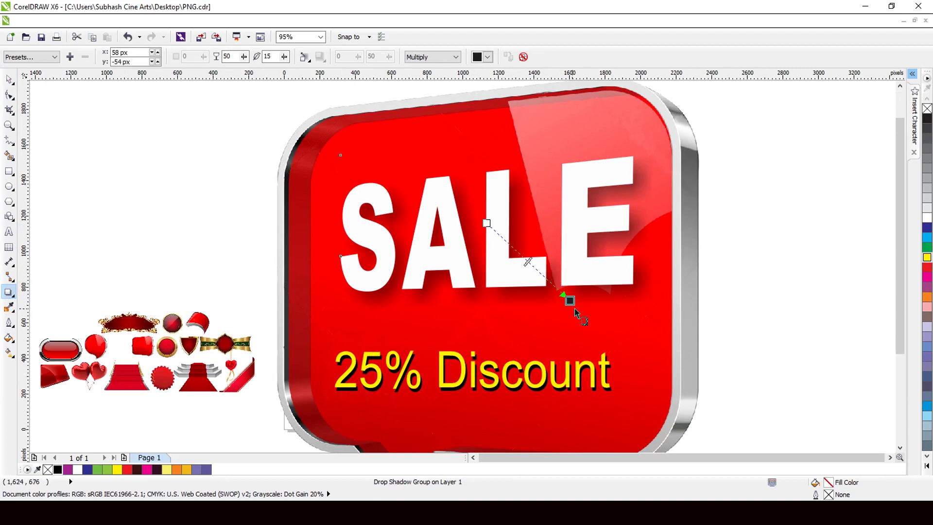
pyautogui.moveTo(570, 301); pyautogui.dragTo(574, 306)
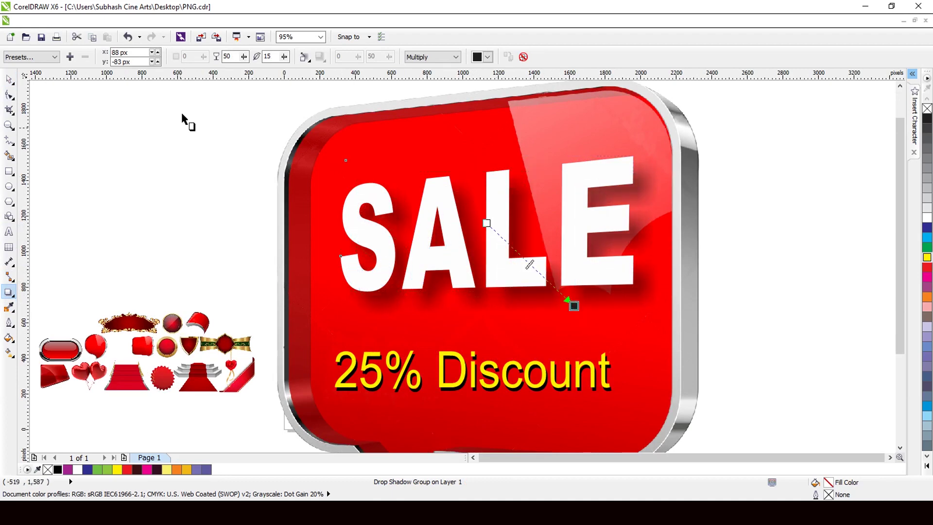
# Step: Set the SALE drop shadow's opacity to 75 and shift the shadowed text slightly up and to the left
pyautogui.doubleClick(230, 56)
pyautogui.write('75')
pyautogui.press('Tab')
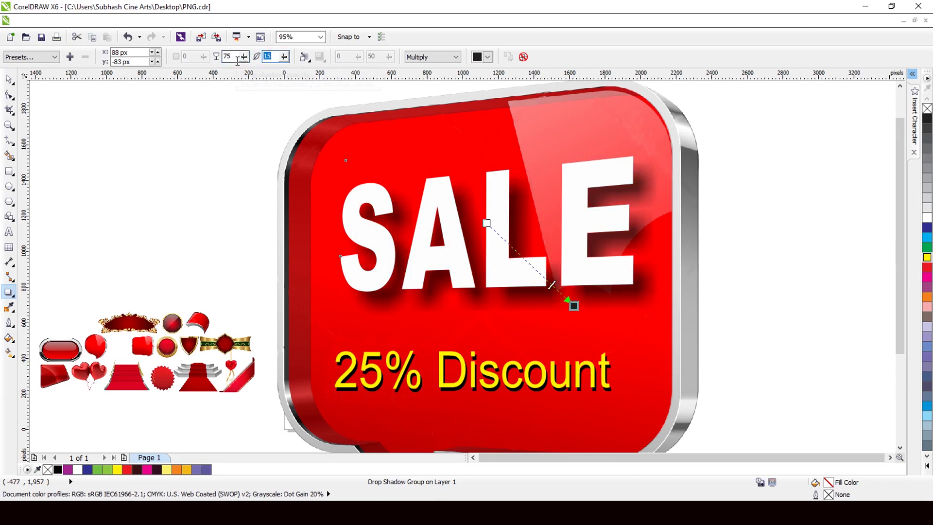
pyautogui.click(9, 80)
pyautogui.scroll(-2, 436, 278)
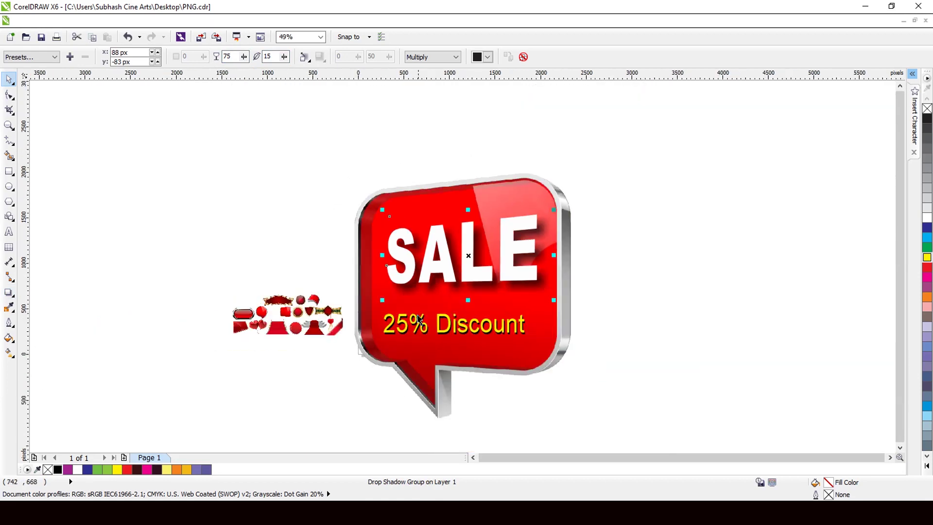
pyautogui.scroll(2, 418, 321)
pyautogui.moveTo(480, 211); pyautogui.dragTo(475, 208)
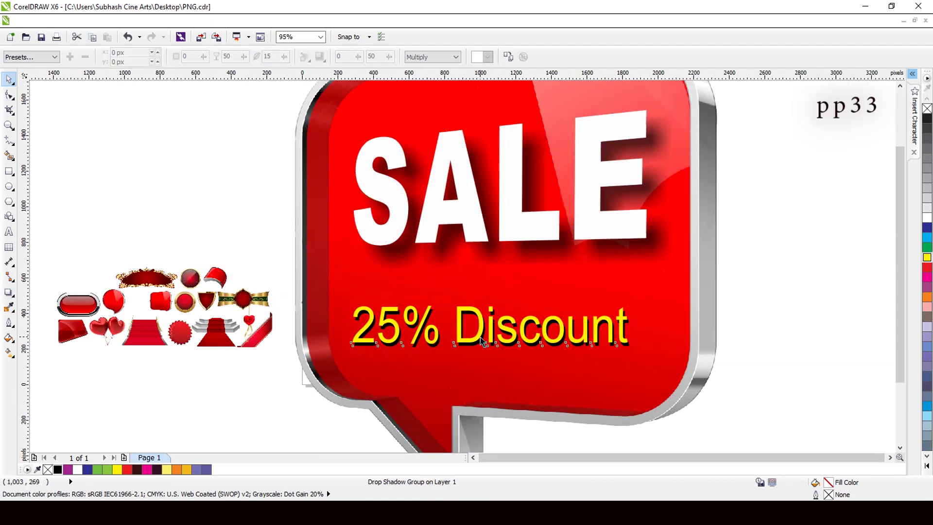
# Step: Ungroup the 25% Discount text and delete its black shadow copy
pyautogui.click(484, 343)
pyautogui.click(290, 57)
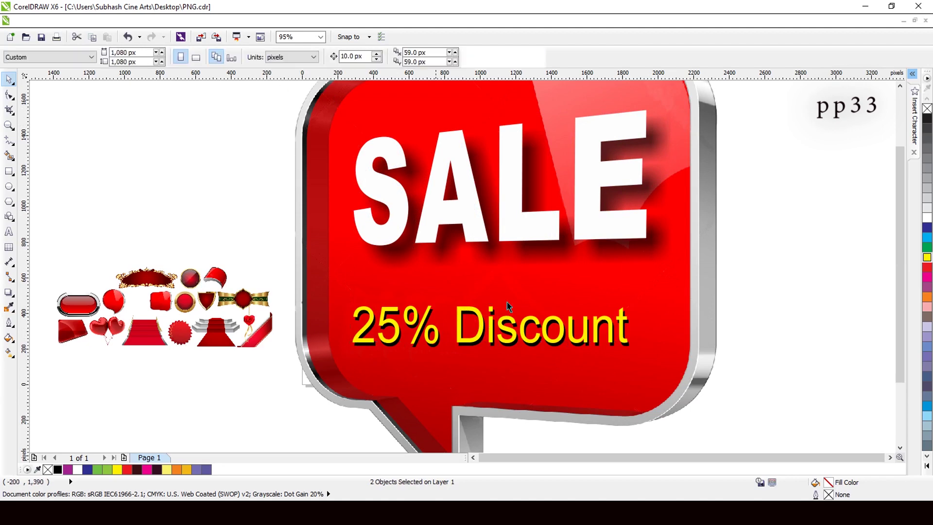
pyautogui.scroll(2, 506, 302)
pyautogui.click(588, 314)
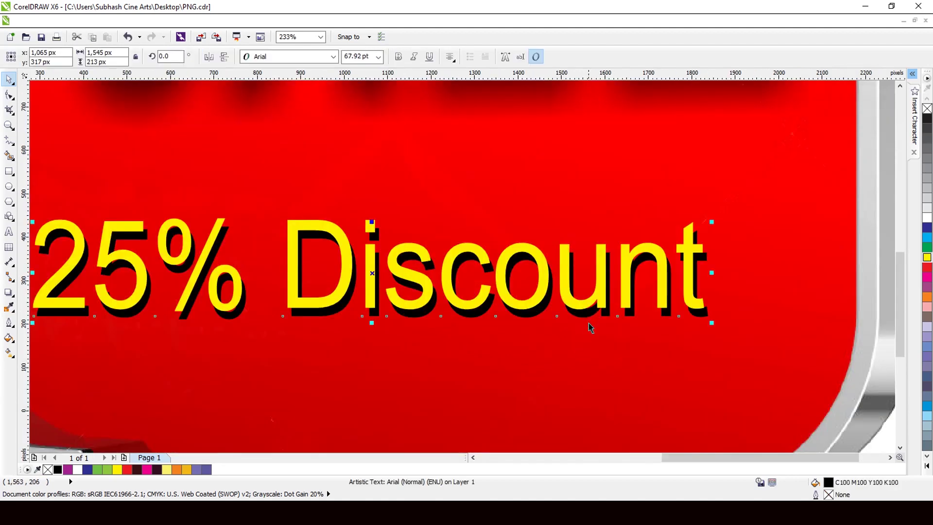
pyautogui.press('Delete')
# Step: Make the yellow 25% Discount text bold and enlarge it to about 1,771 × 231 px
pyautogui.click(583, 284)
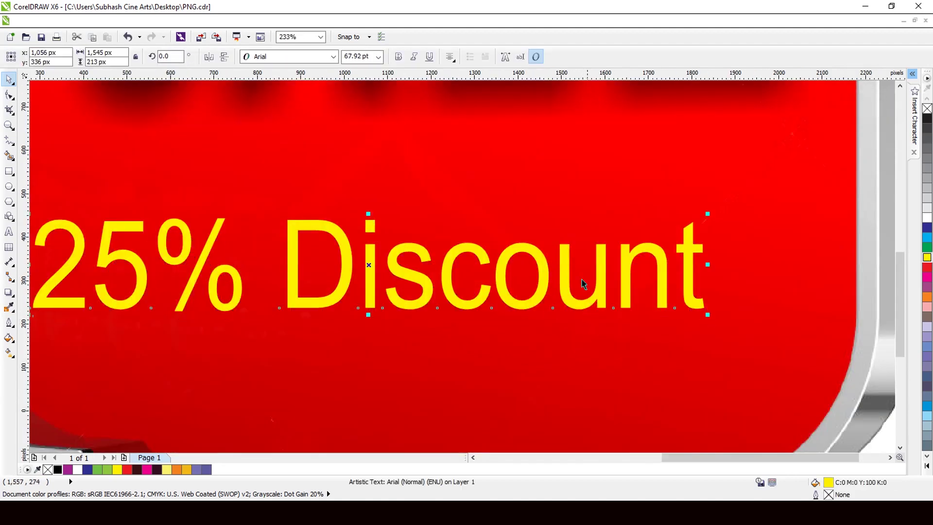
pyautogui.click(398, 56)
pyautogui.scroll(-2, 520, 237)
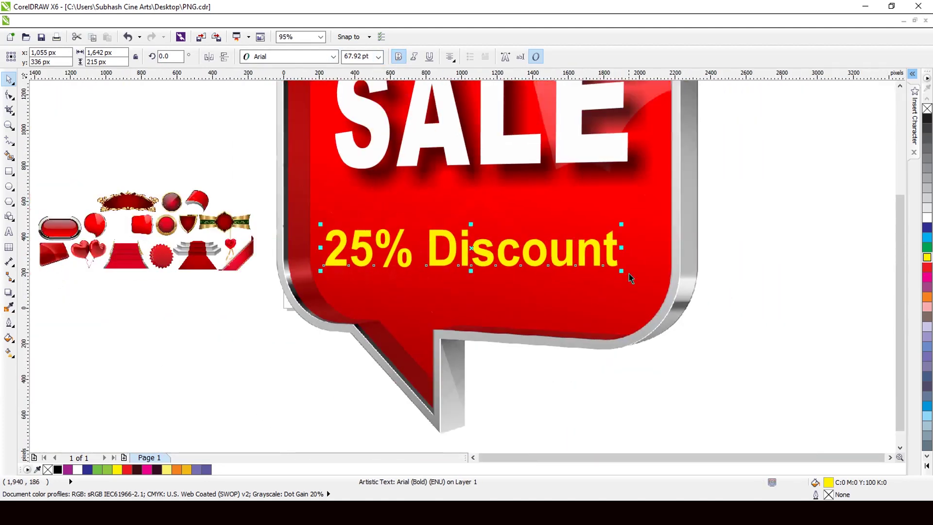
pyautogui.moveTo(623, 271); pyautogui.dragTo(642, 287)
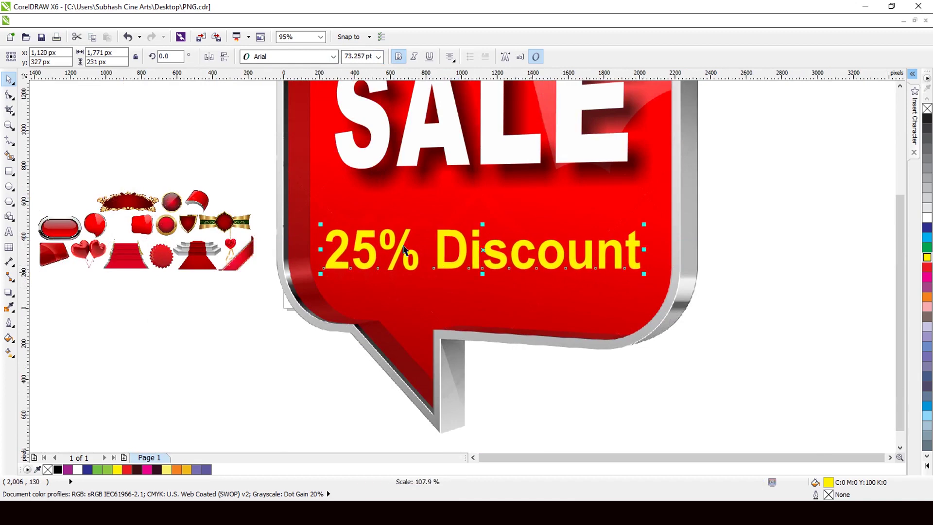
# Step: Add perspective to the 25% Discount text and pull its lower right corner down to match the bubble's lower edge
pyautogui.click(211, 22)
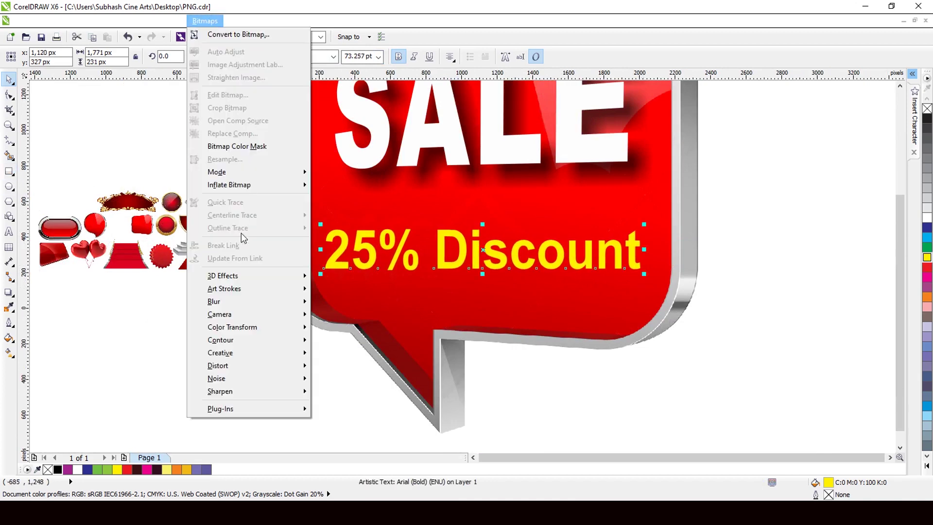
pyautogui.moveTo(166, 25)
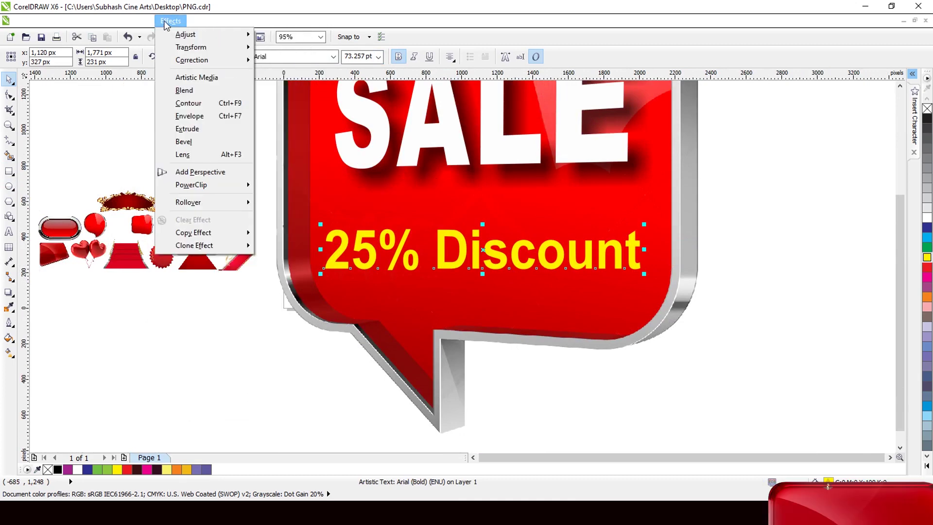
pyautogui.click(203, 174)
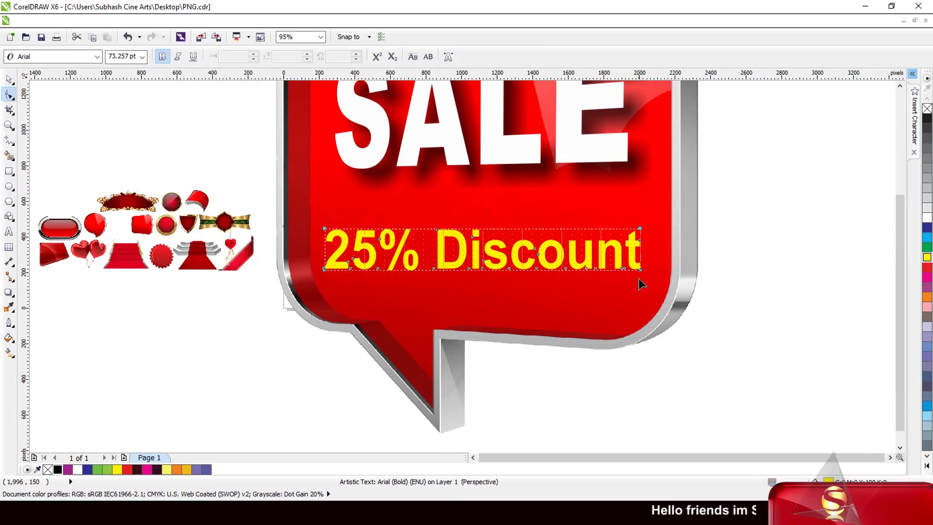
pyautogui.moveTo(640, 274); pyautogui.dragTo(640, 298)
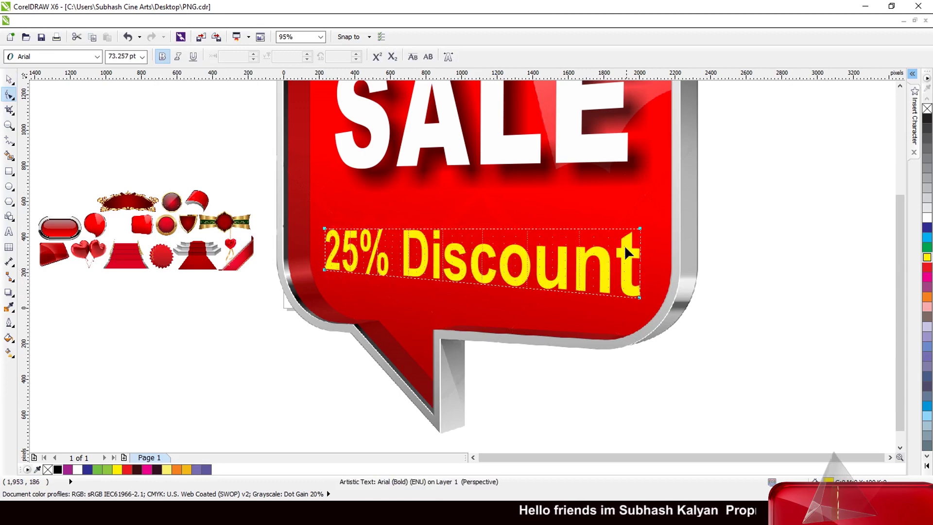
# Step: Pull the 25% Discount text's upper right perspective corner slightly upward and move the text up closer to SALE
pyautogui.moveTo(640, 228); pyautogui.dragTo(643, 217)
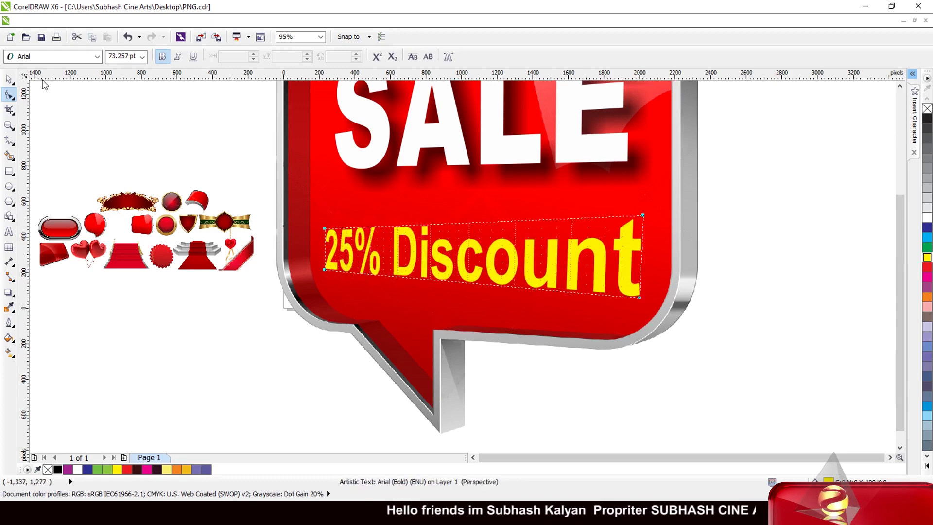
pyautogui.click(9, 78)
pyautogui.scroll(-2, 426, 303)
pyautogui.scroll(1, 449, 296)
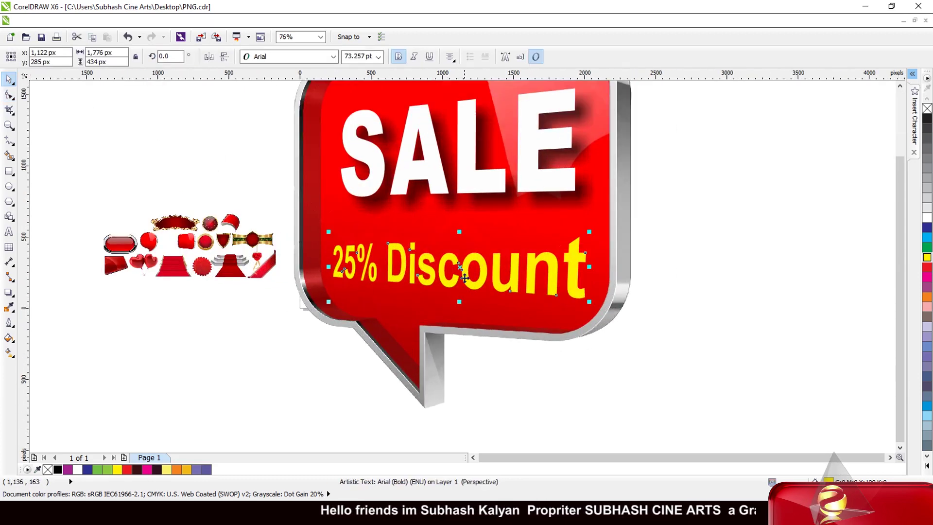
pyautogui.moveTo(465, 256); pyautogui.dragTo(467, 232)
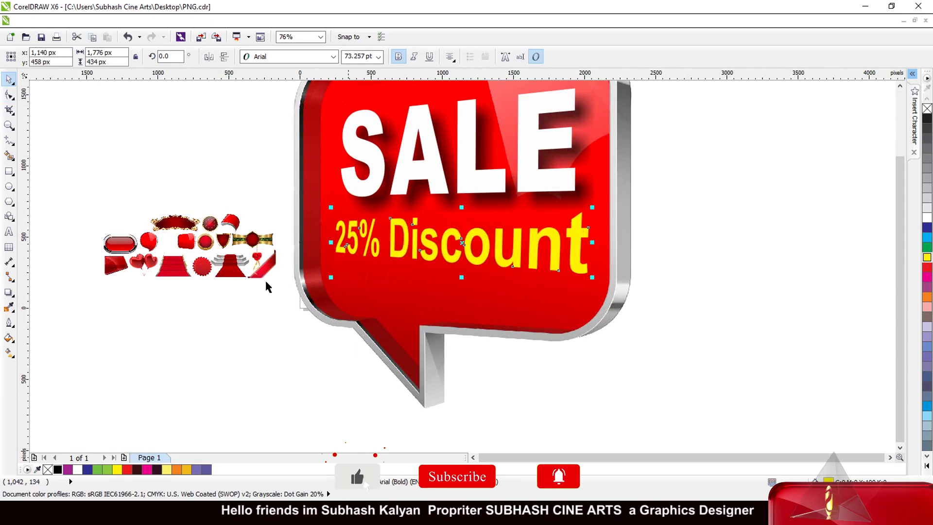
# Step: Add a drop shadow to the 25% Discount text, offset about 49 px right and 53 px down, with opacity 75
pyautogui.click(9, 292)
pyautogui.moveTo(462, 242); pyautogui.dragTo(496, 281)
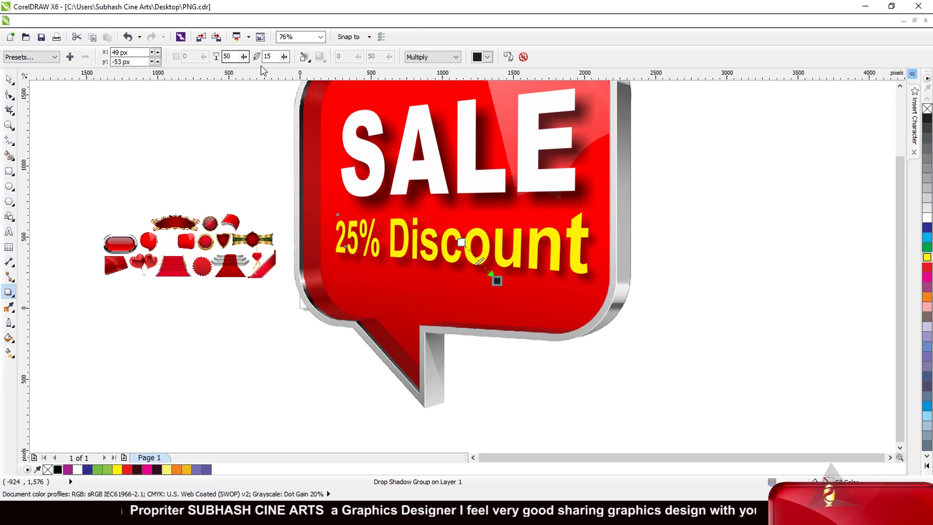
pyautogui.doubleClick(236, 58)
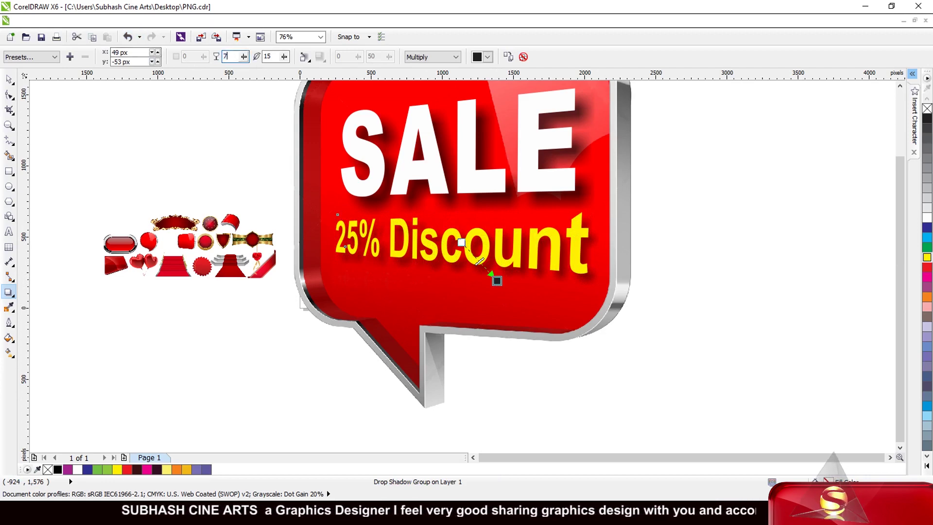
pyautogui.press('Return')
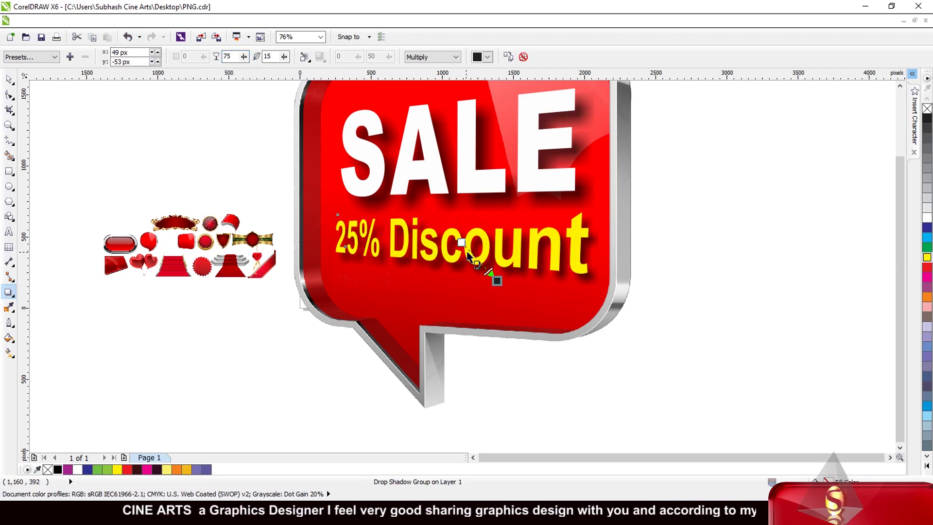
pyautogui.scroll(-2, 467, 253)
pyautogui.click(9, 79)
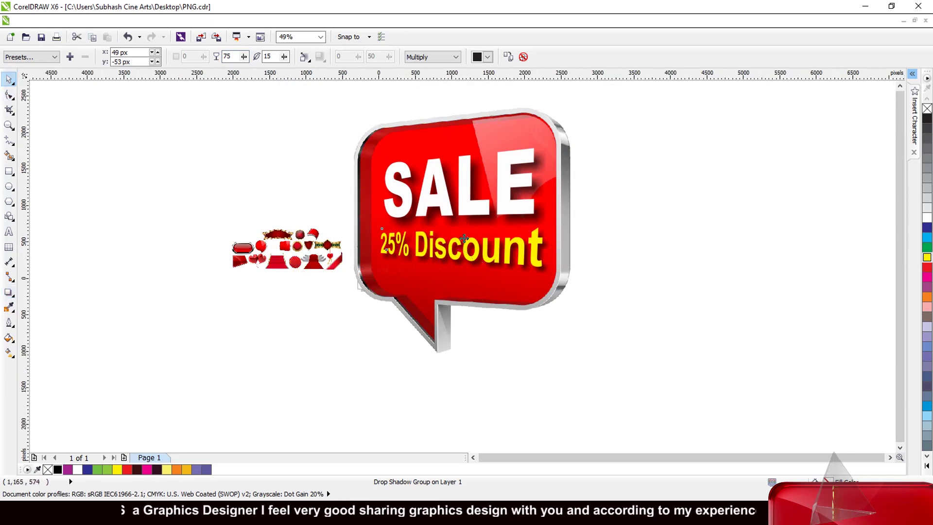
# Step: Delete the red speech bubble image behind the SALE and 25% Discount text
pyautogui.scroll(1, 465, 238)
pyautogui.click(558, 154)
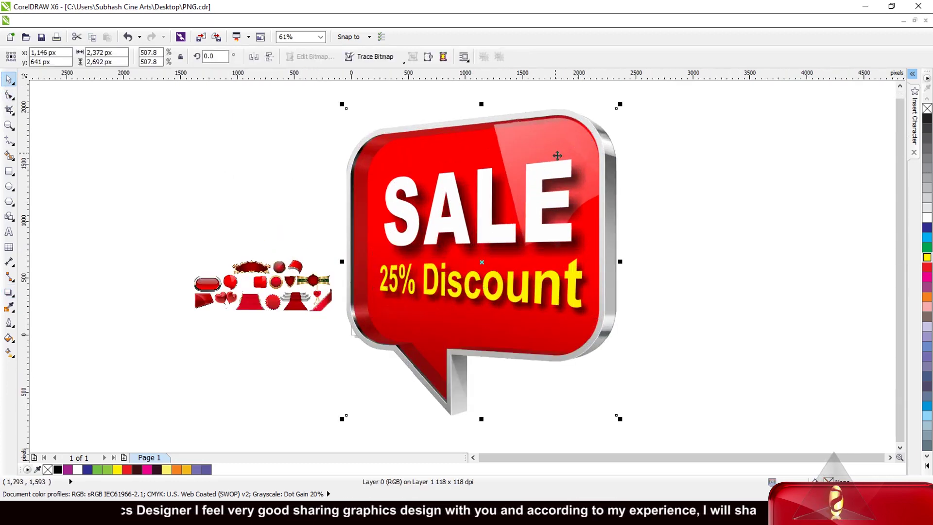
pyautogui.press('Delete')
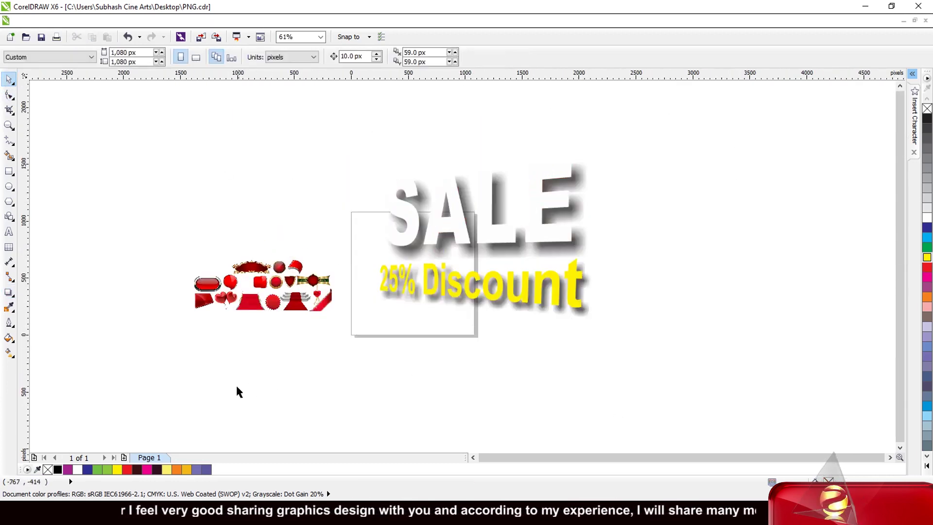
# Step: Move the small red bracket-shaped sign from the PNG collection behind the text and enlarge it to about 2,188 × 1,860 px
pyautogui.scroll(2, 251, 302)
pyautogui.moveTo(267, 270); pyautogui.dragTo(695, 215)
pyautogui.scroll(-2, 589, 232)
pyautogui.scroll(-1, 713, 225)
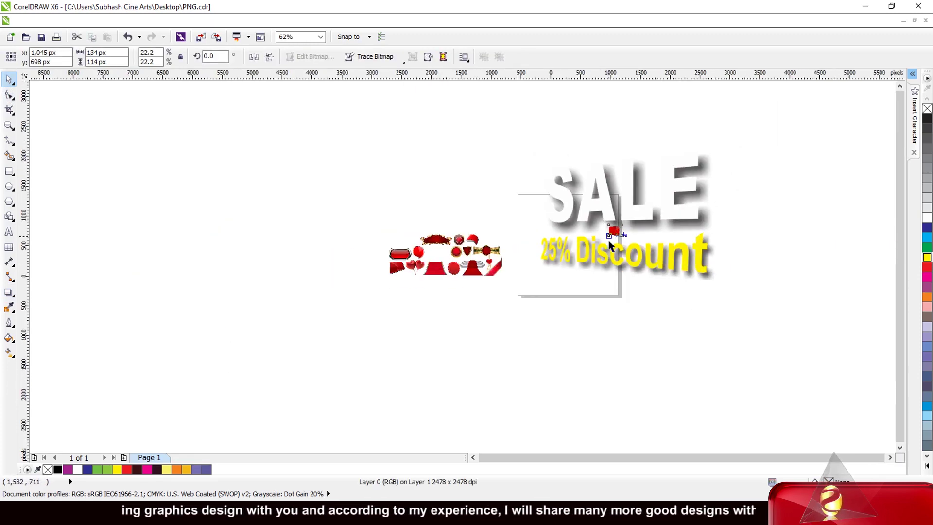
pyautogui.scroll(2, 720, 199)
pyautogui.moveTo(471, 293); pyautogui.dragTo(621, 421)
pyautogui.scroll(-1, 498, 350)
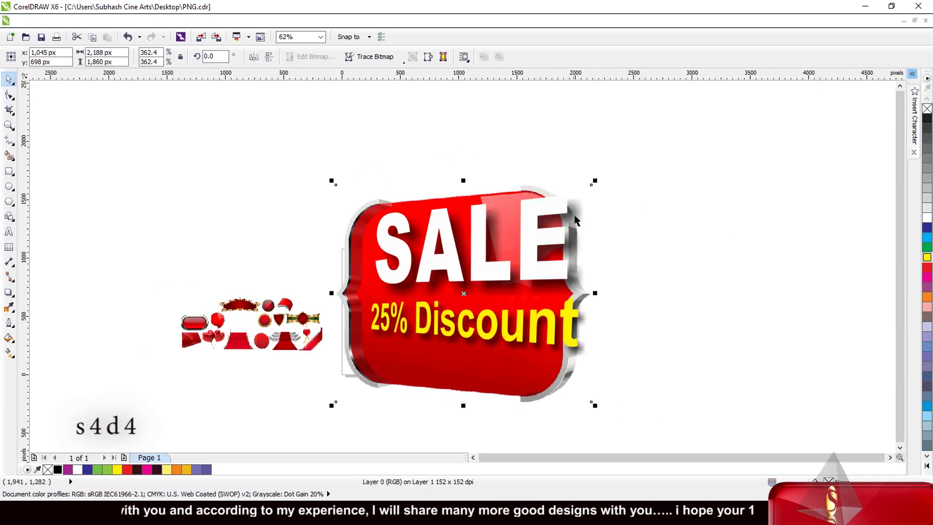
# Step: Enlarge the red sign from its upper right corner to about 2,538 × 2,158 px and nudge it up 10 px
pyautogui.scroll(2, 599, 183)
pyautogui.moveTo(605, 164); pyautogui.dragTo(716, 108)
pyautogui.scroll(-2, 506, 191)
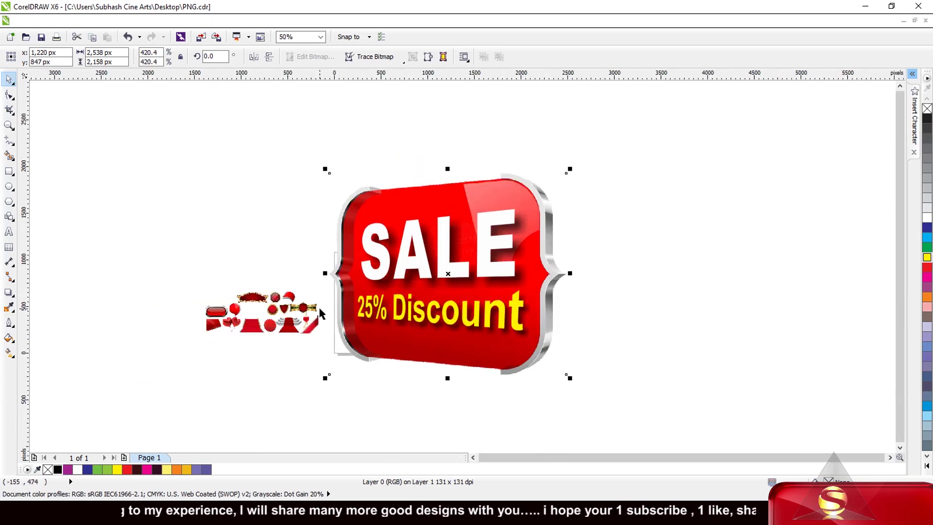
pyautogui.scroll(2, 318, 311)
pyautogui.press('Up')
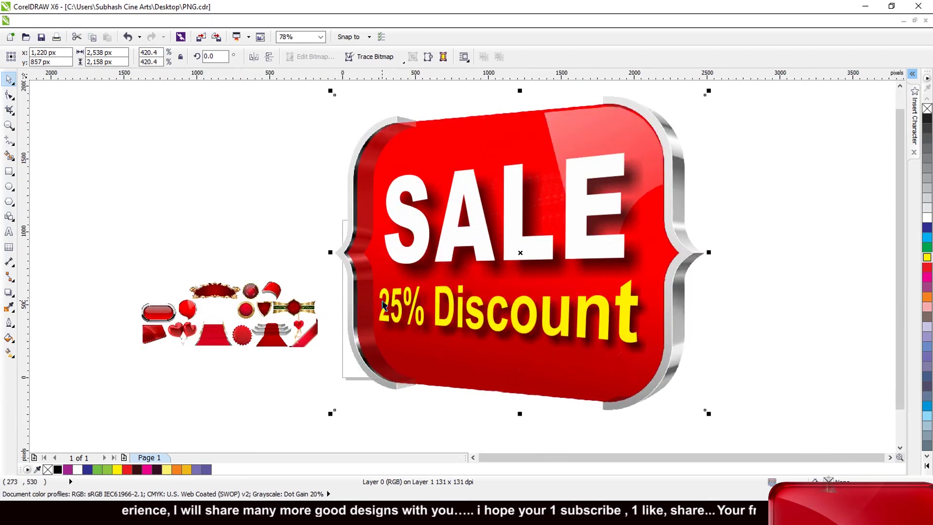
pyautogui.scroll(-4, 383, 305)
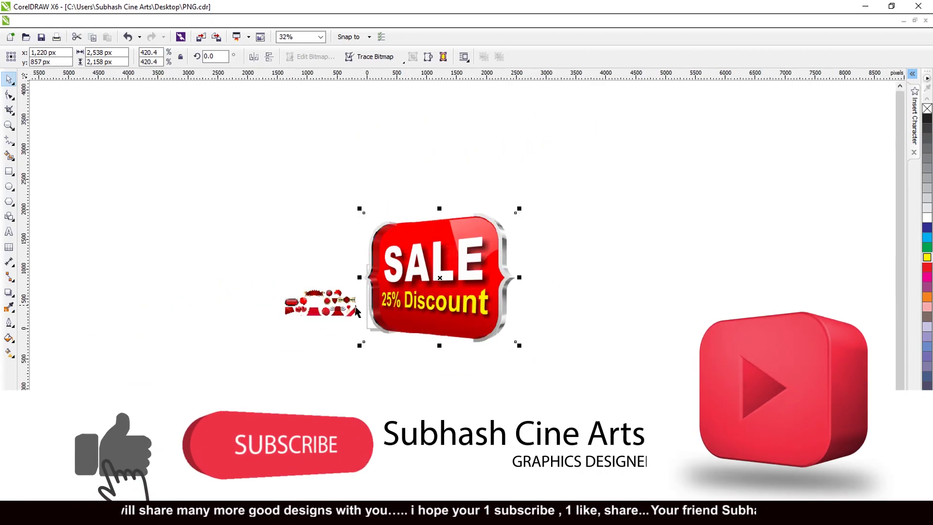
pyautogui.hotkey('shift', 'F2')
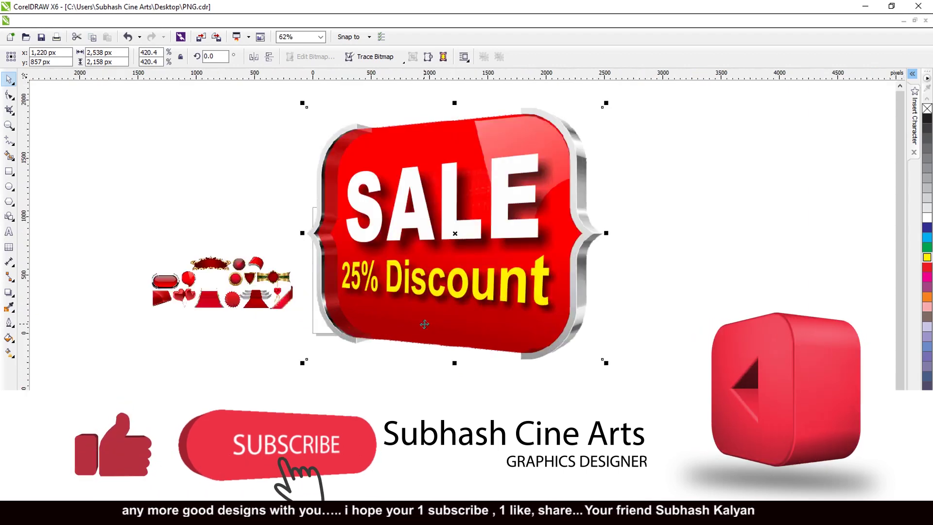